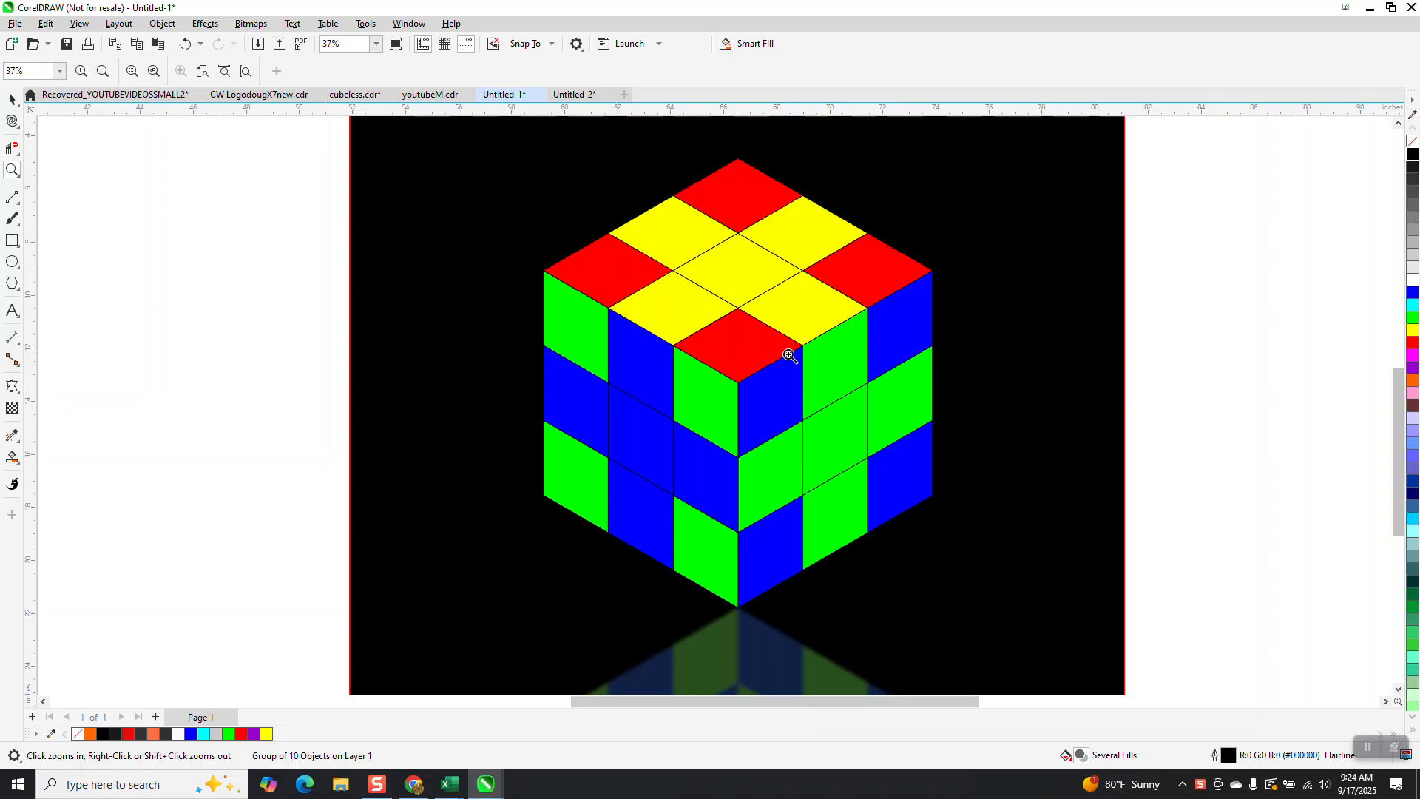
Step: Draw a six-sided polygon about 14 by 16 inches to the right of the coloured grids
{"action": "scroll", "coordinate": [741, 281], "scroll_direction": "down", "scroll_amount": 5}
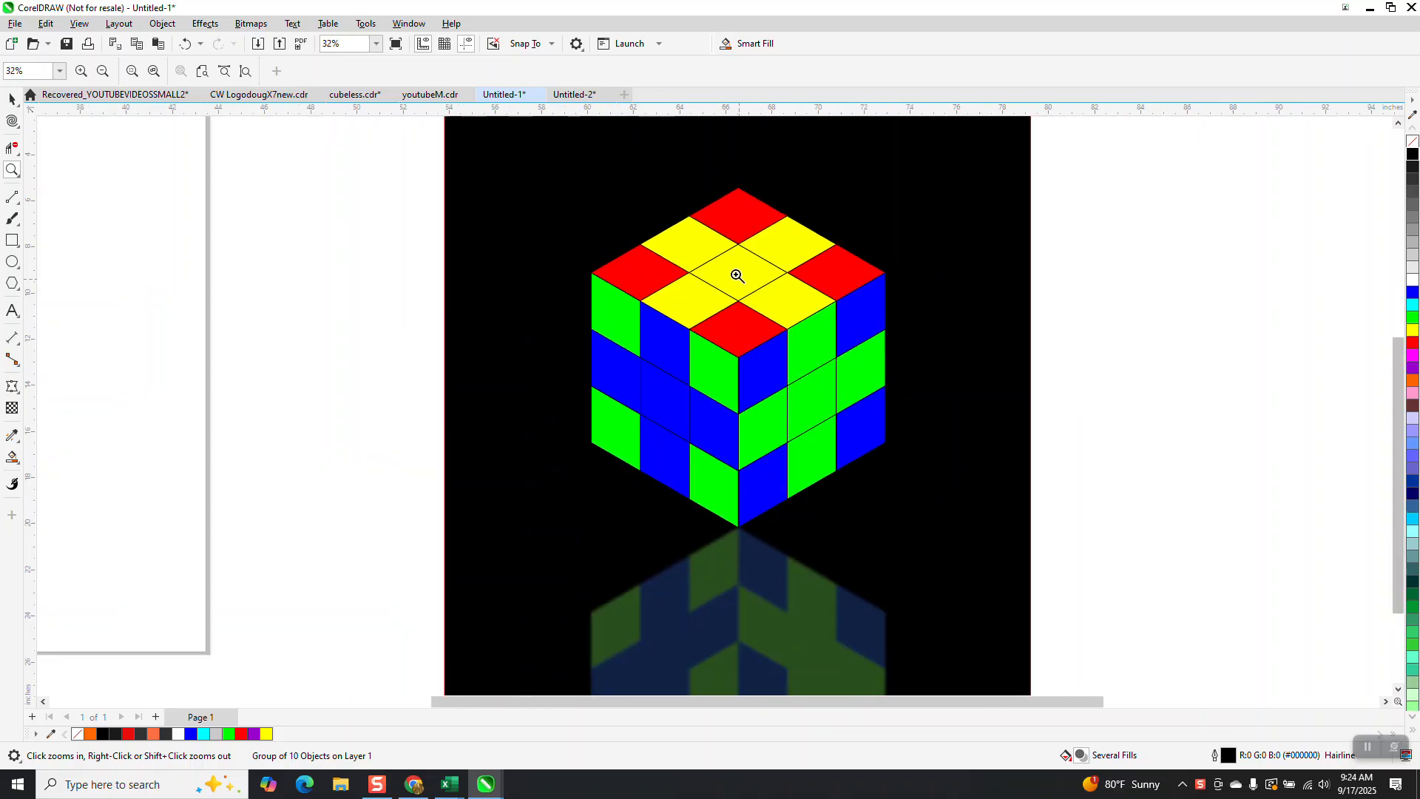
{"action": "left_click_drag", "start_coordinate": [889, 256], "coordinate": [1138, 375]}
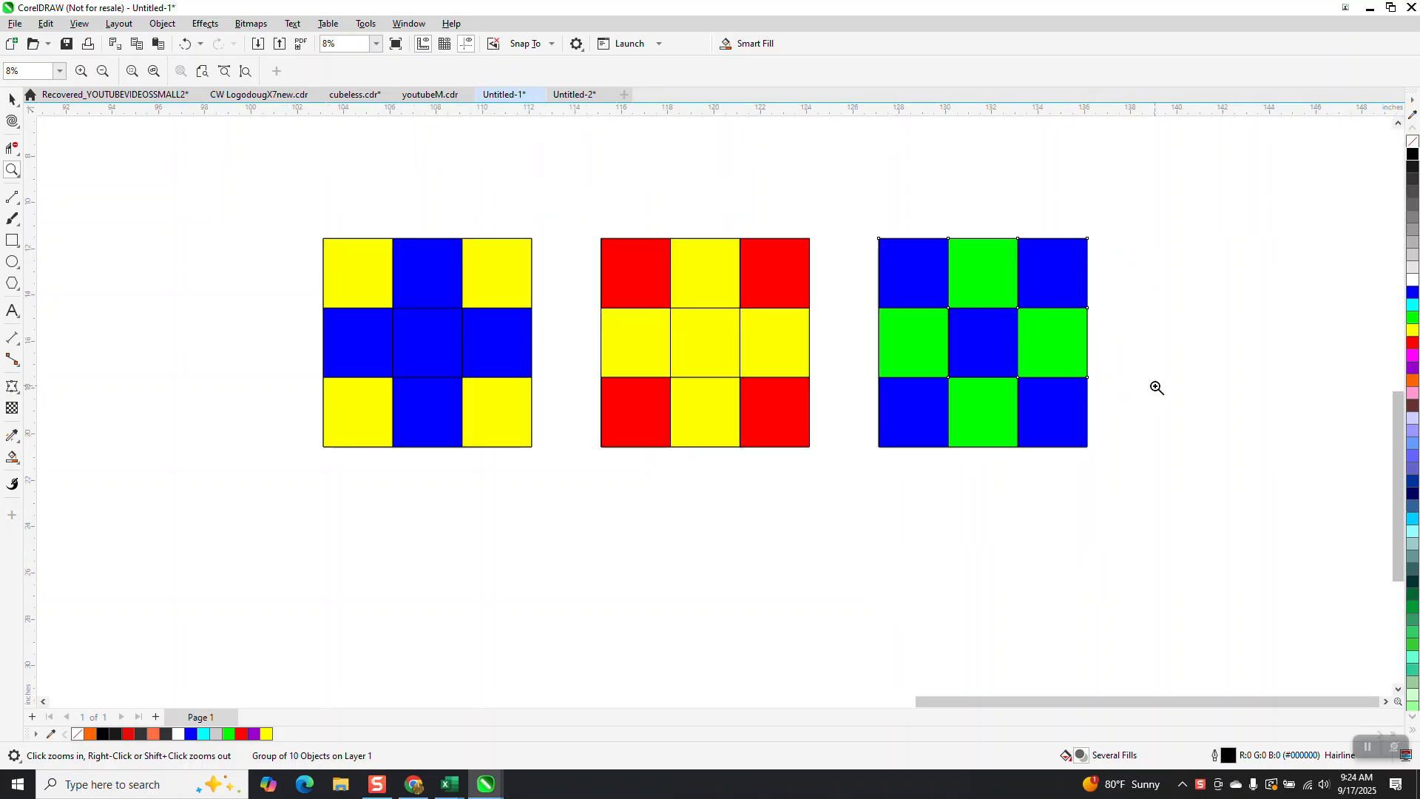
{"action": "scroll", "coordinate": [412, 316], "scroll_direction": "down", "scroll_amount": 3}
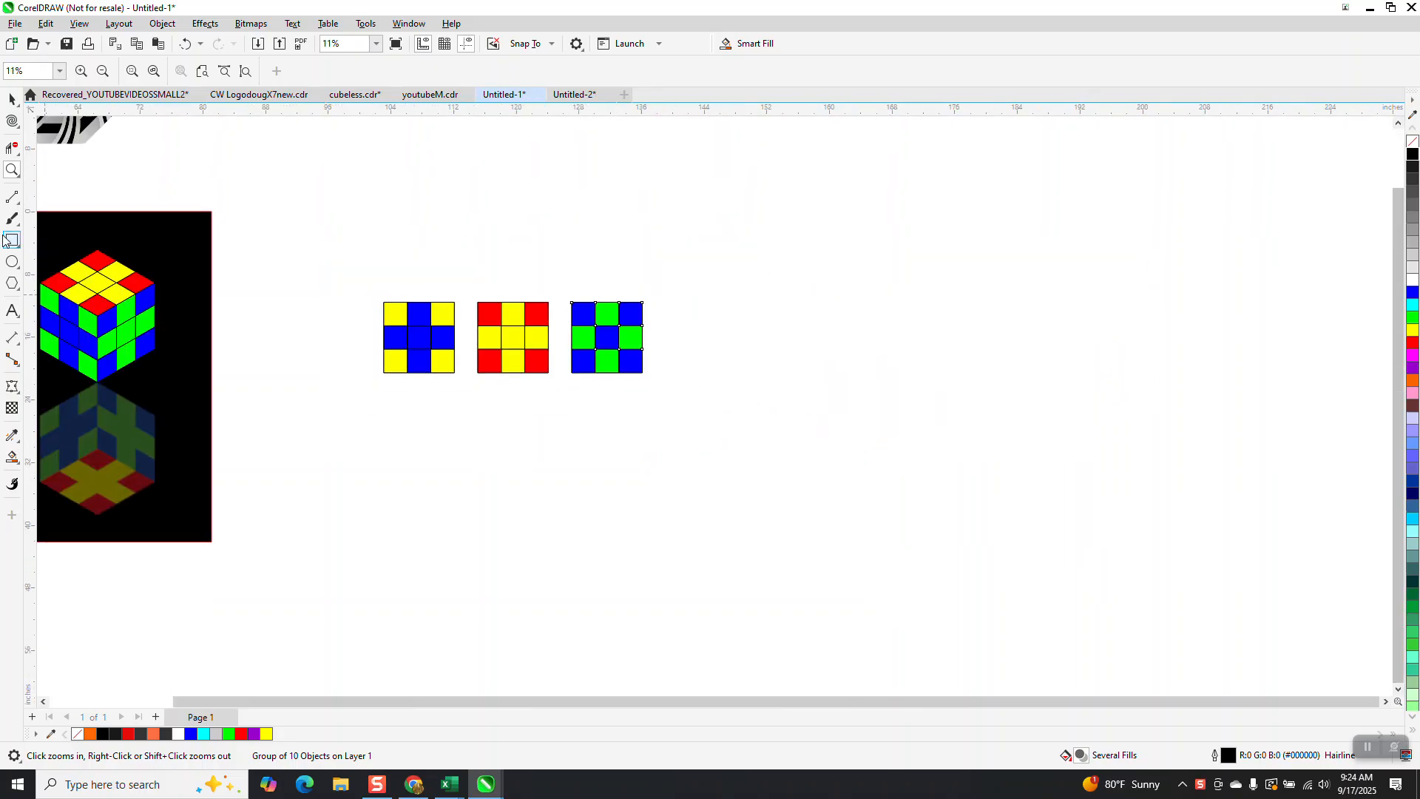
{"action": "left_click", "coordinate": [16, 292]}
{"action": "left_click", "coordinate": [62, 283]}
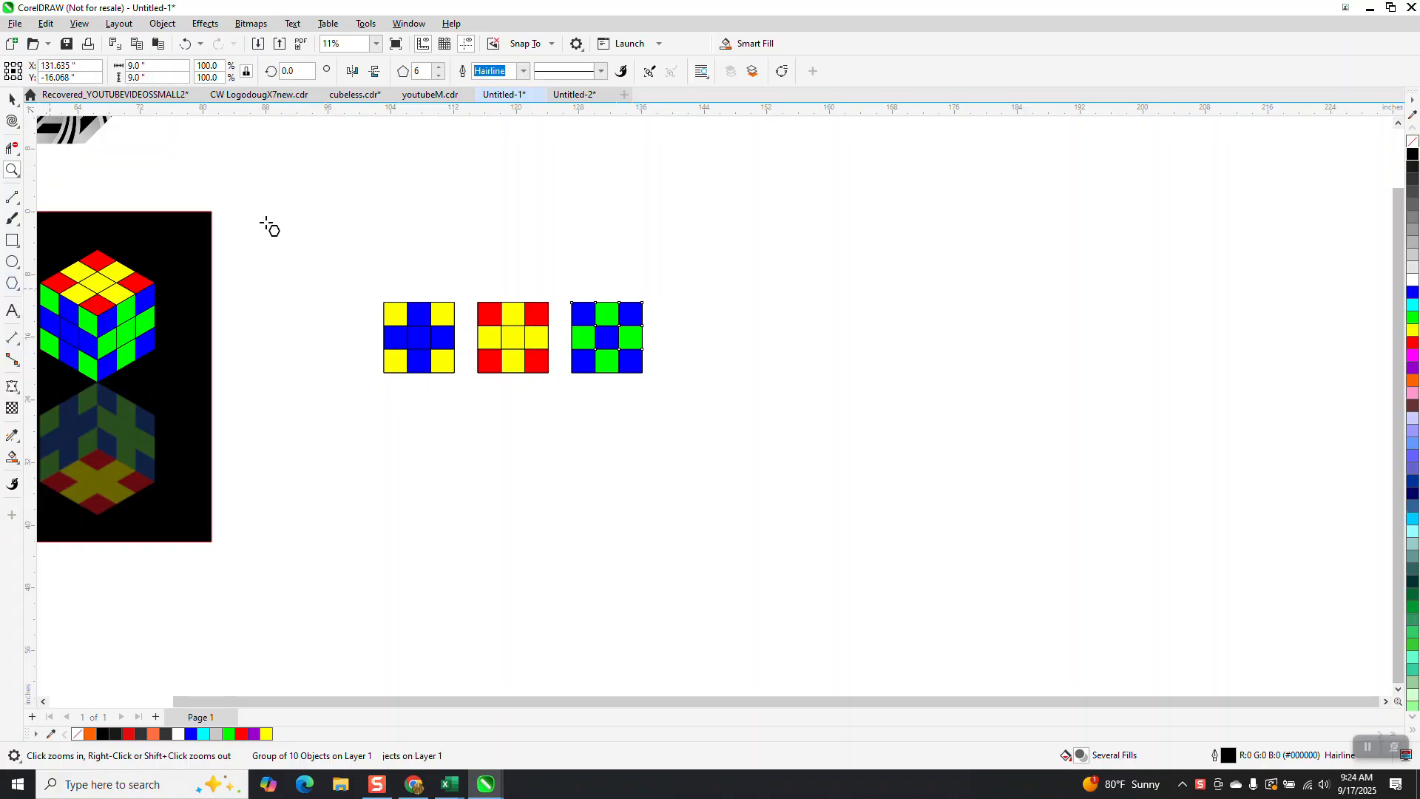
{"action": "left_click_drag", "start_coordinate": [845, 247], "coordinate": [828, 381]}
{"action": "left_click", "coordinate": [12, 99]}
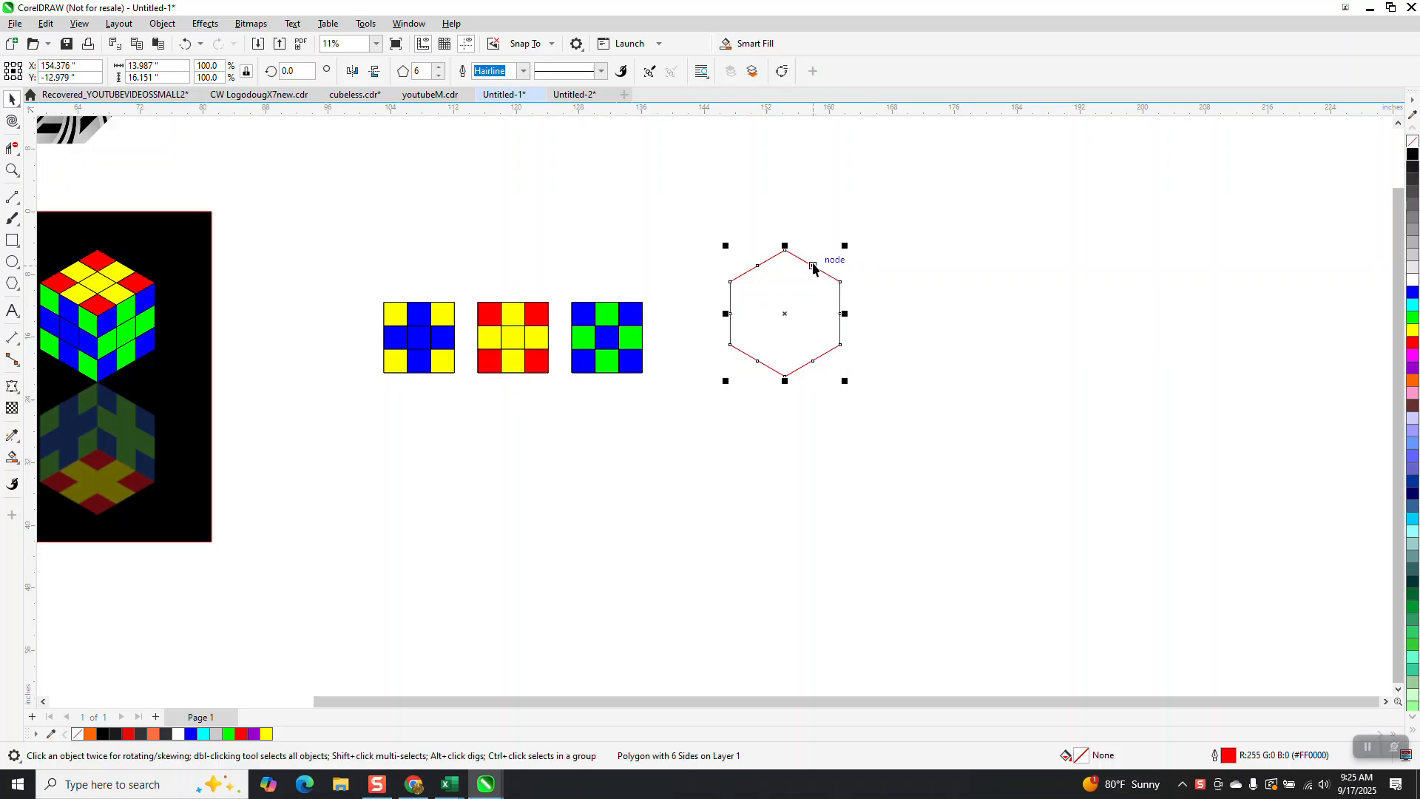
Step: Drag a copy of the hexagon straight down so it overlaps the original by half its height
{"action": "left_click_drag", "start_coordinate": [841, 284], "coordinate": [841, 346]}
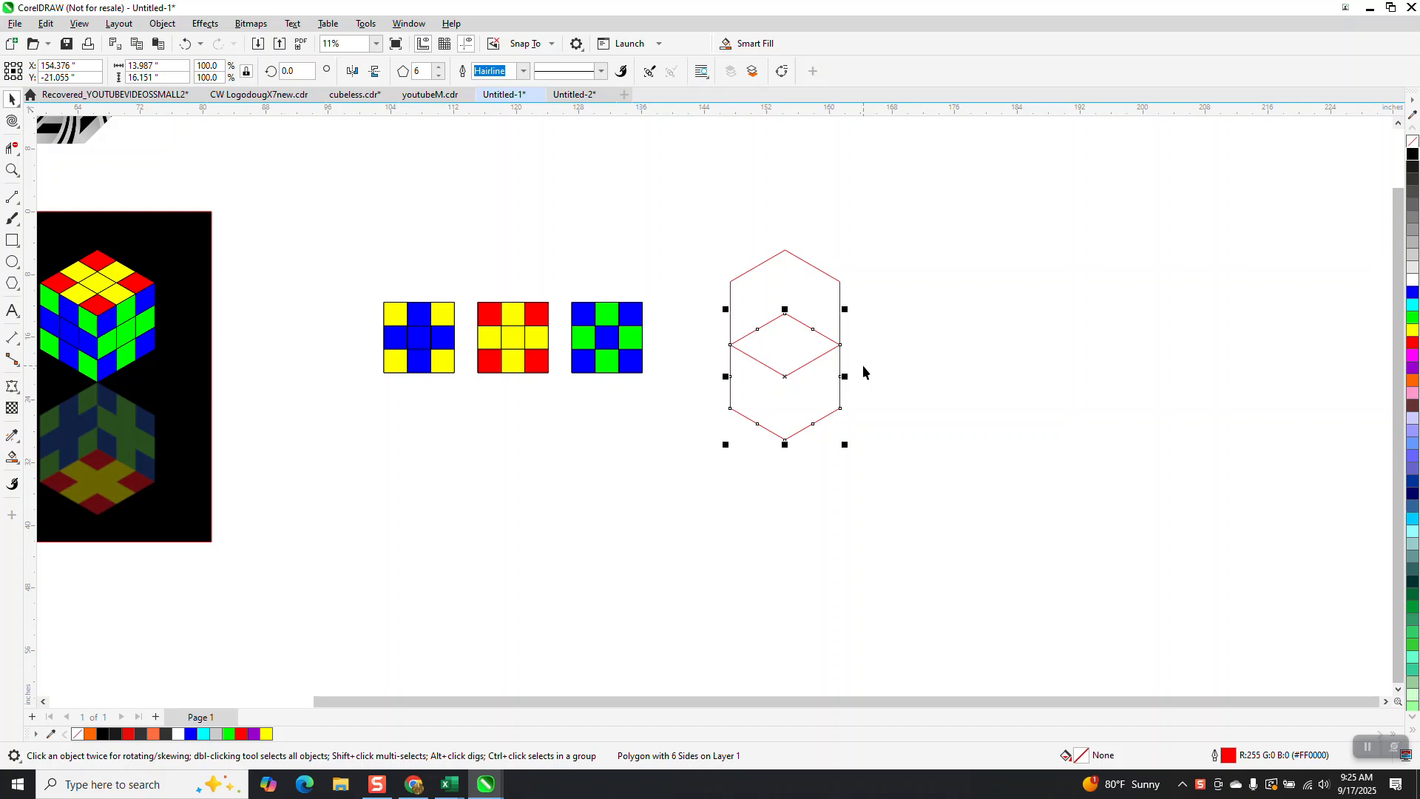
{"action": "left_click", "coordinate": [12, 170]}
{"action": "left_click_drag", "start_coordinate": [692, 250], "coordinate": [926, 480]}
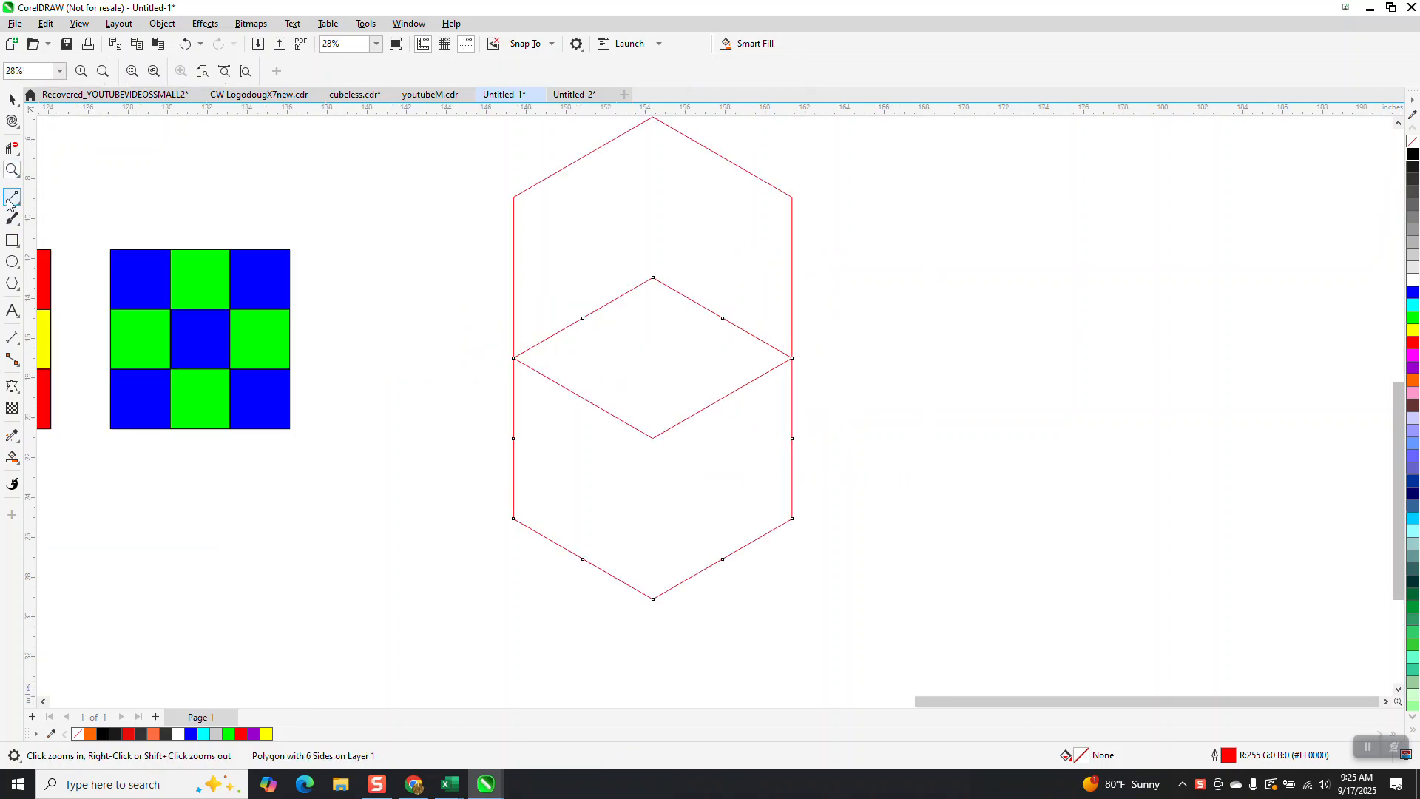
Step: Draw a vertical line from the centre vertex of the cube outline down to its bottom vertex
{"action": "left_click", "coordinate": [19, 210]}
{"action": "left_click", "coordinate": [44, 212]}
{"action": "left_click_drag", "start_coordinate": [653, 438], "coordinate": [653, 600]}
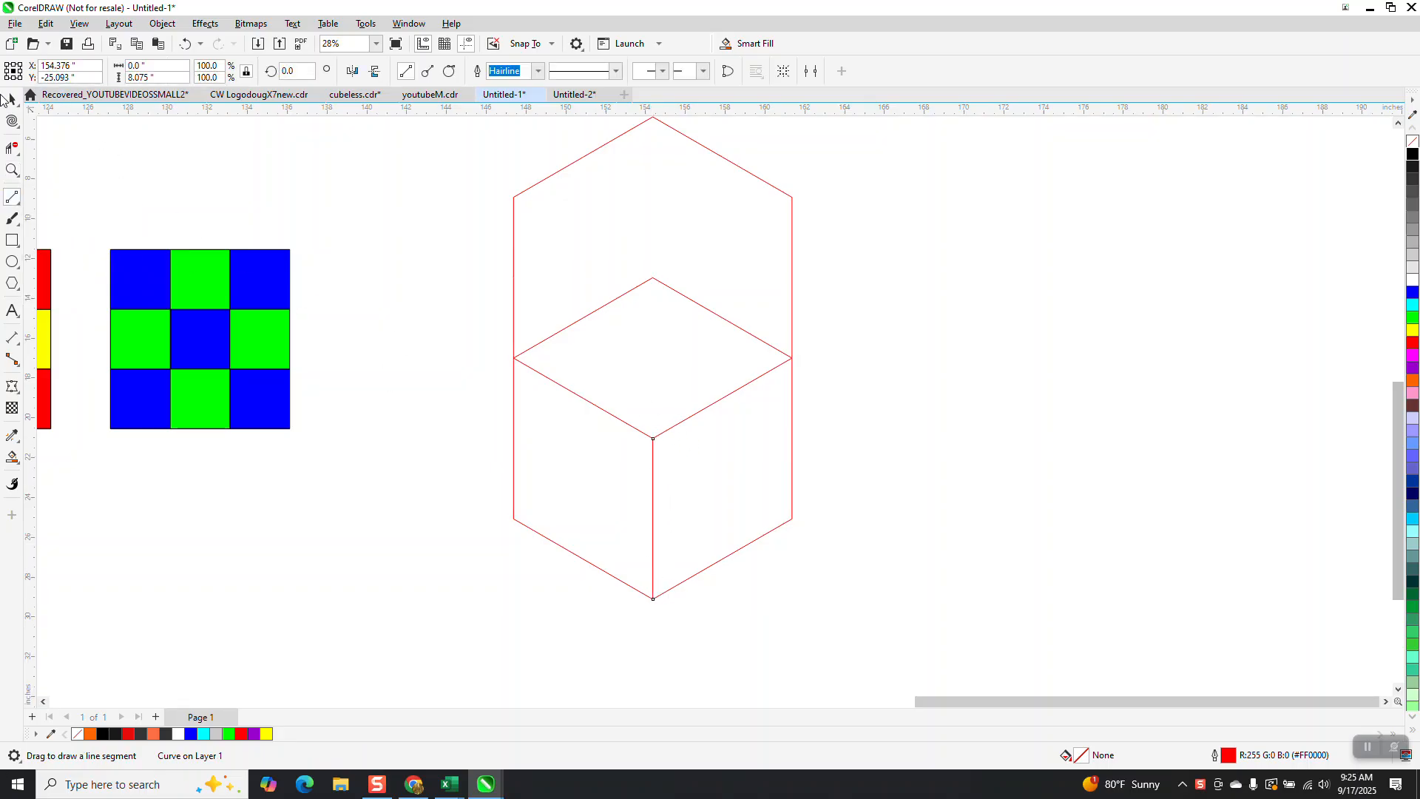
{"action": "left_click", "coordinate": [12, 101]}
{"action": "scroll", "coordinate": [253, 218], "scroll_direction": "down", "scroll_amount": 2}
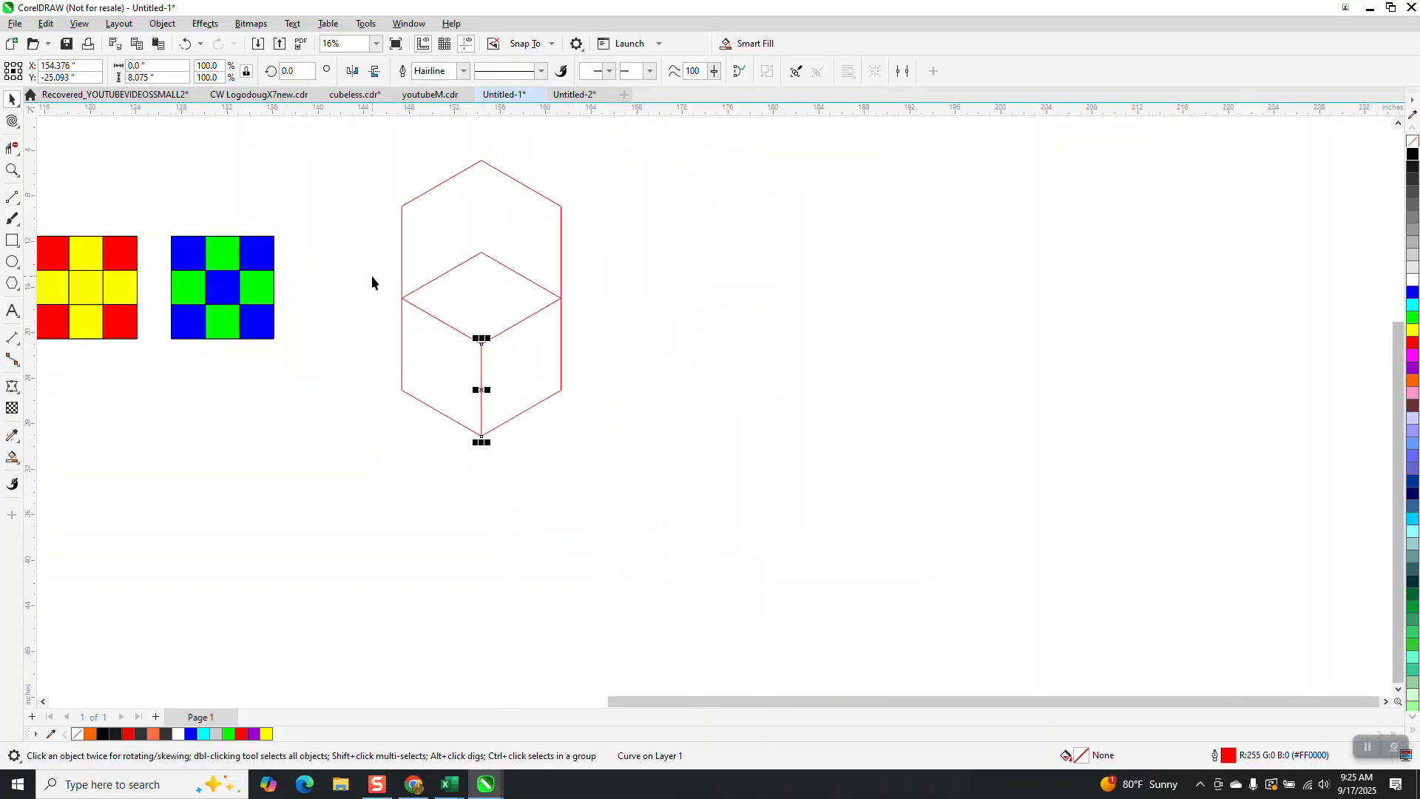
{"action": "left_click", "coordinate": [359, 162]}
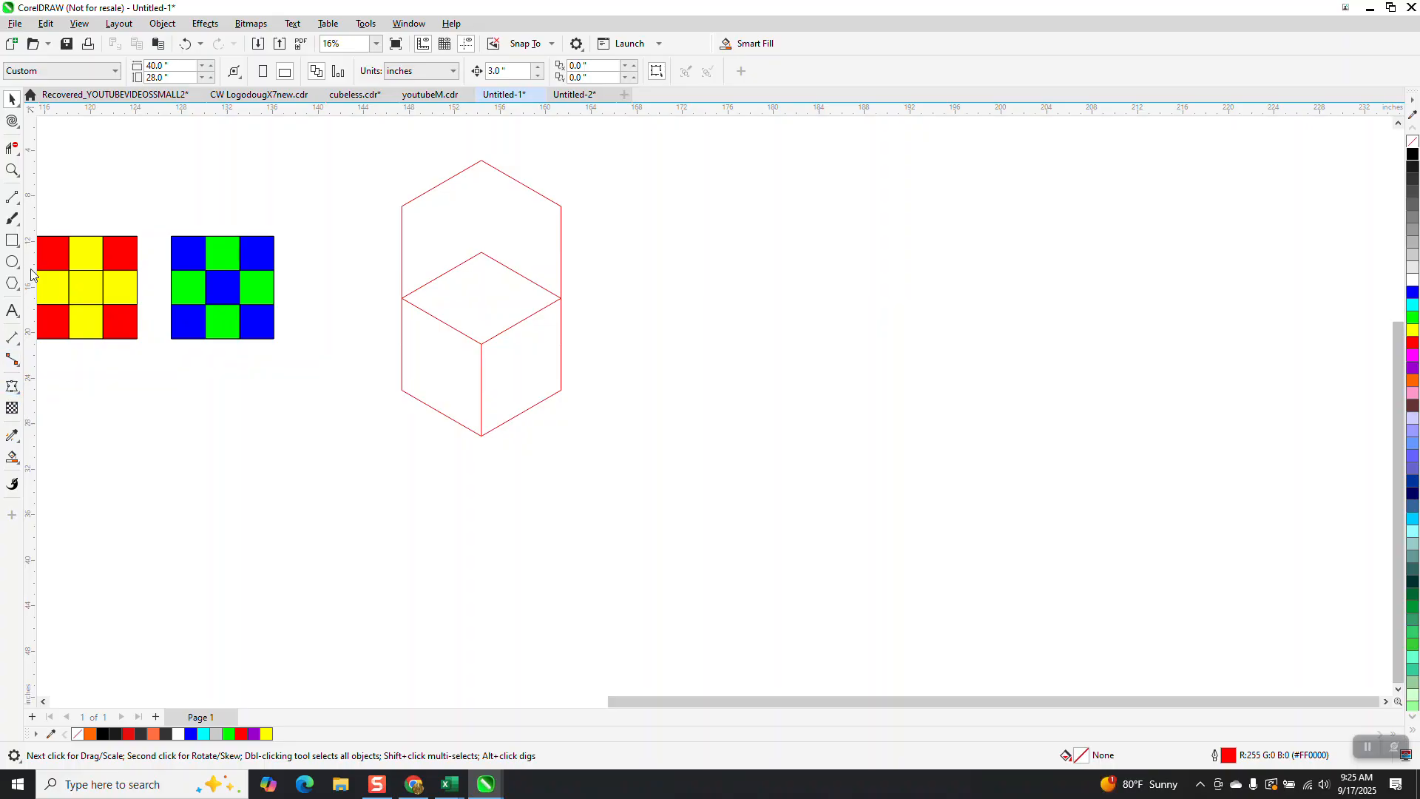
{"action": "left_click", "coordinate": [21, 468]}
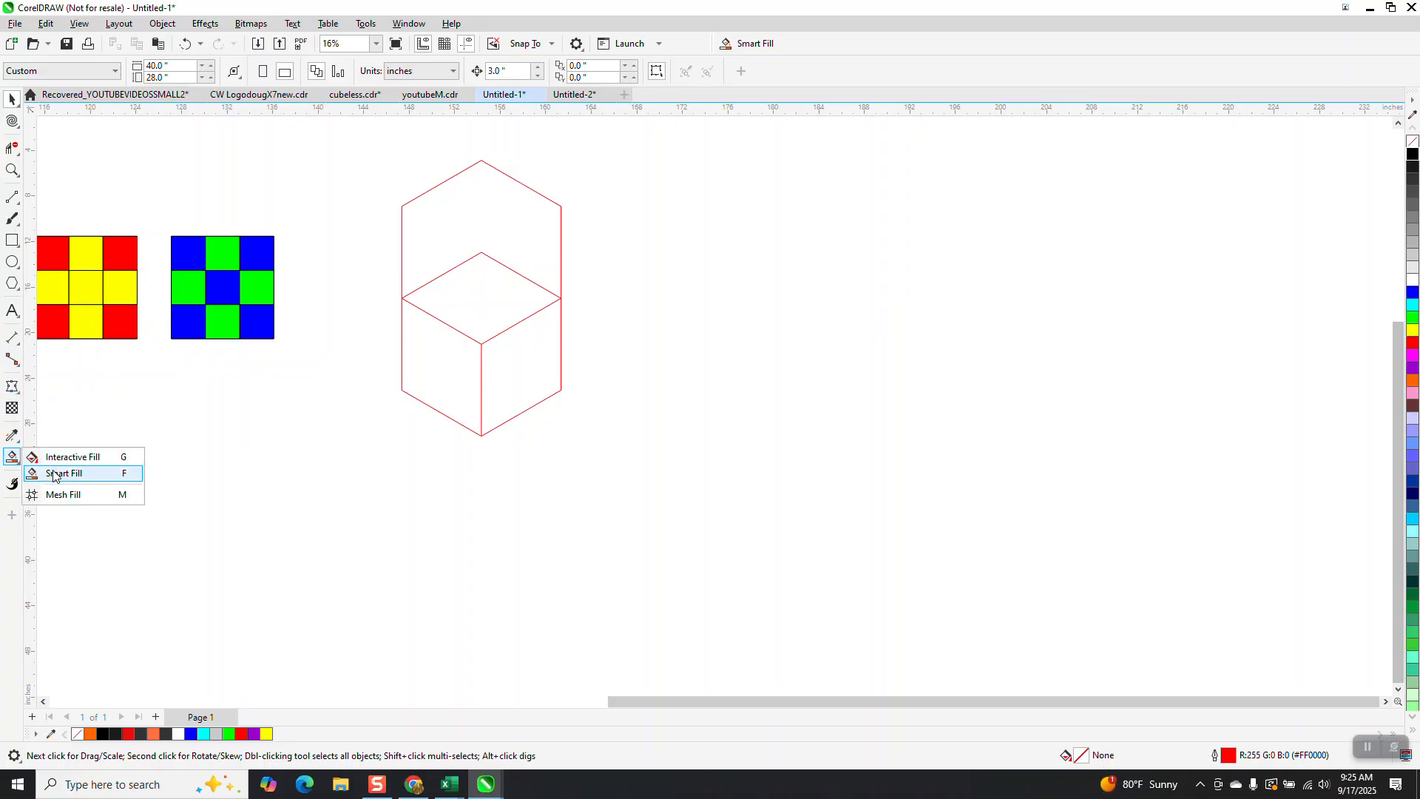
{"action": "left_click", "coordinate": [44, 471]}
{"action": "left_click", "coordinate": [491, 305]}
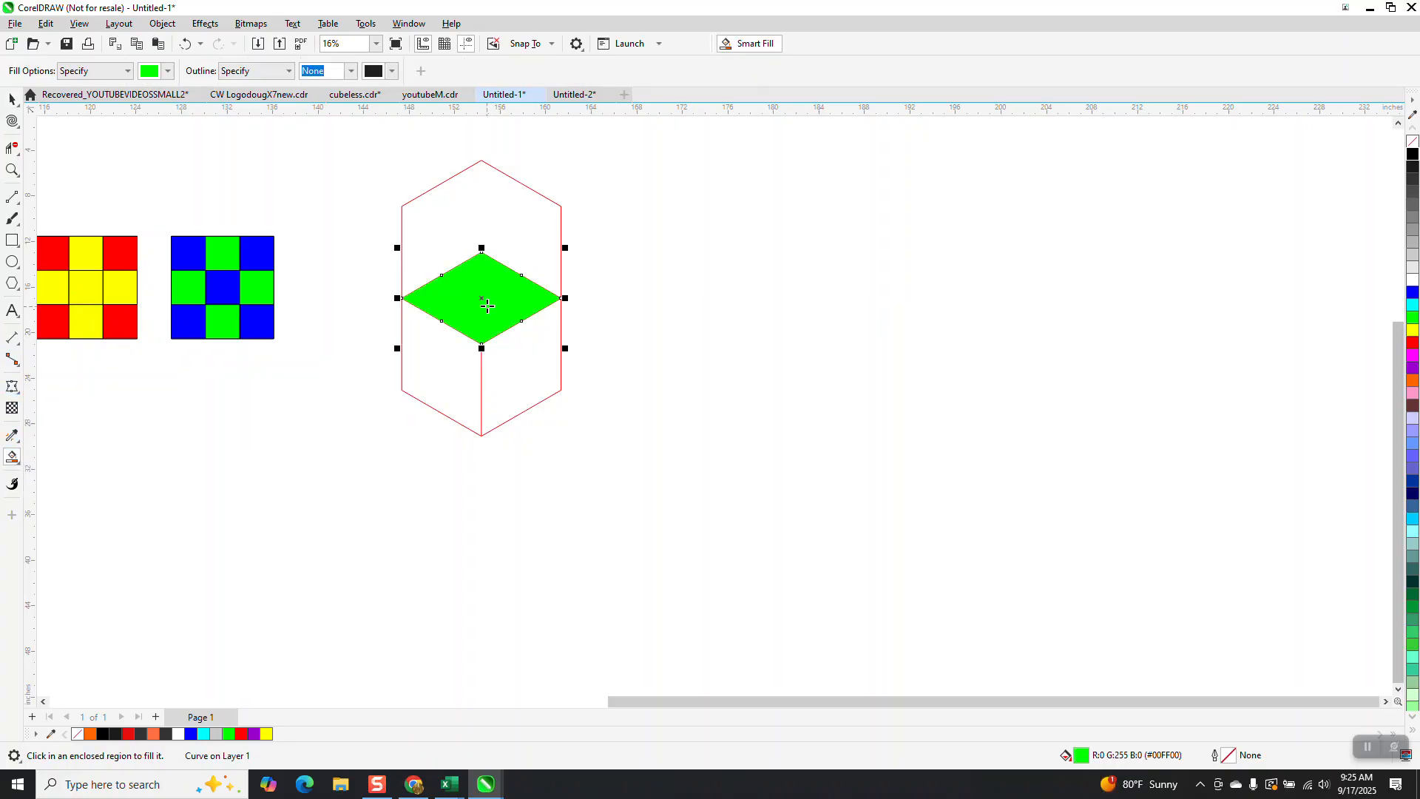
{"action": "key", "text": "Right"}
{"action": "key", "text": "Right"}
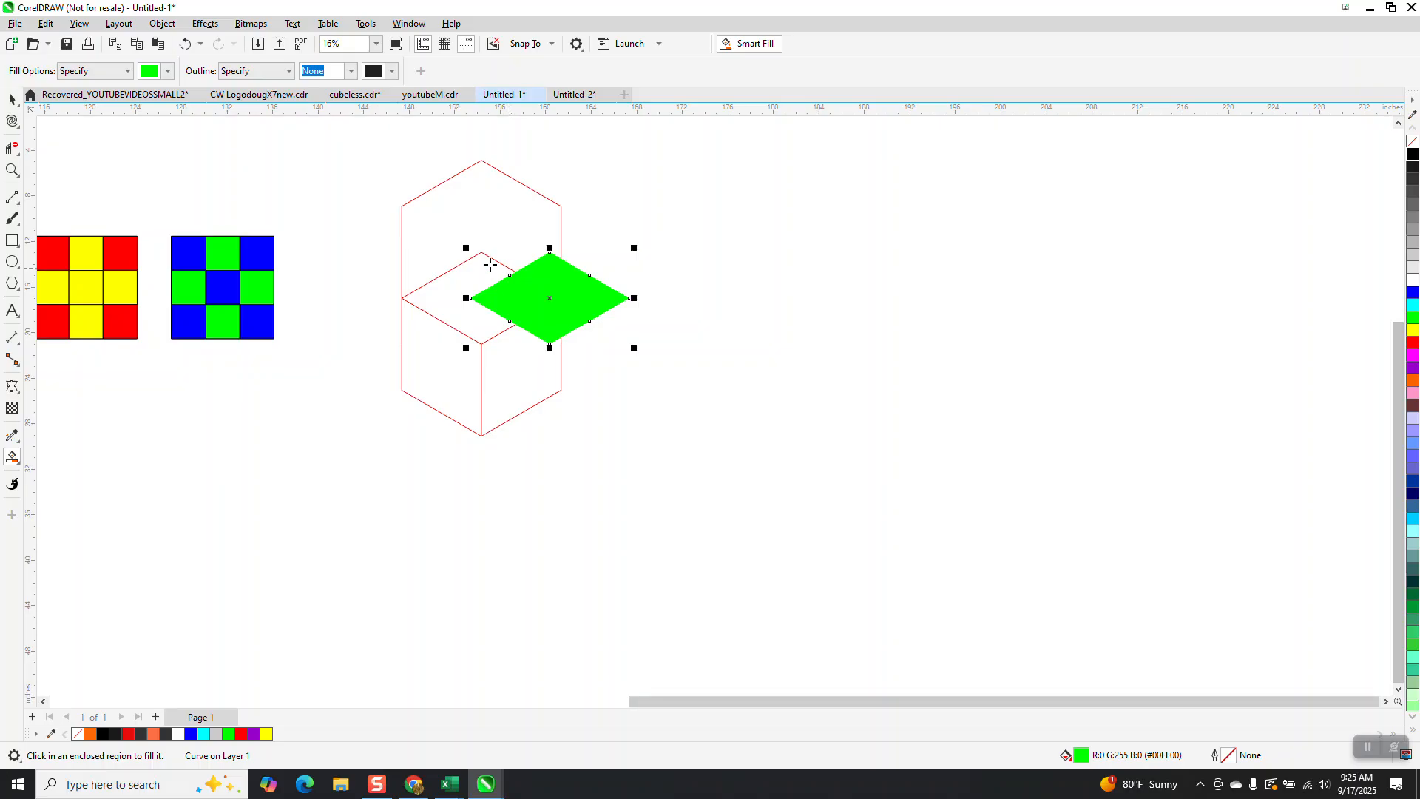
{"action": "key", "text": "Delete"}
Step: Smart Fill the top face of the cube outline in green and nudge the new shape to the right
{"action": "left_click", "coordinate": [12, 99]}
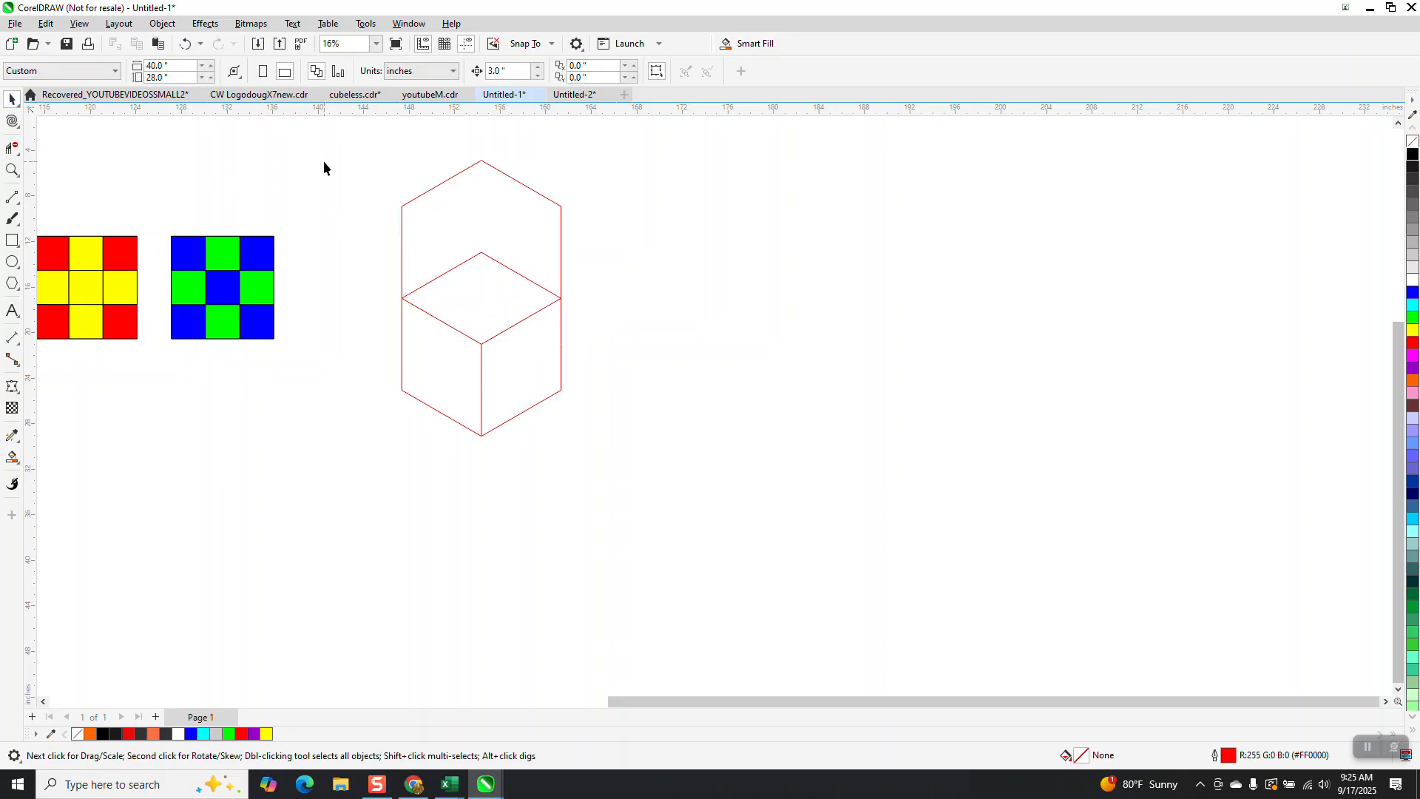
{"action": "type", "text": "10"}
{"action": "left_click", "coordinate": [12, 457]}
{"action": "left_click", "coordinate": [494, 317]}
{"action": "key", "text": "Right"}
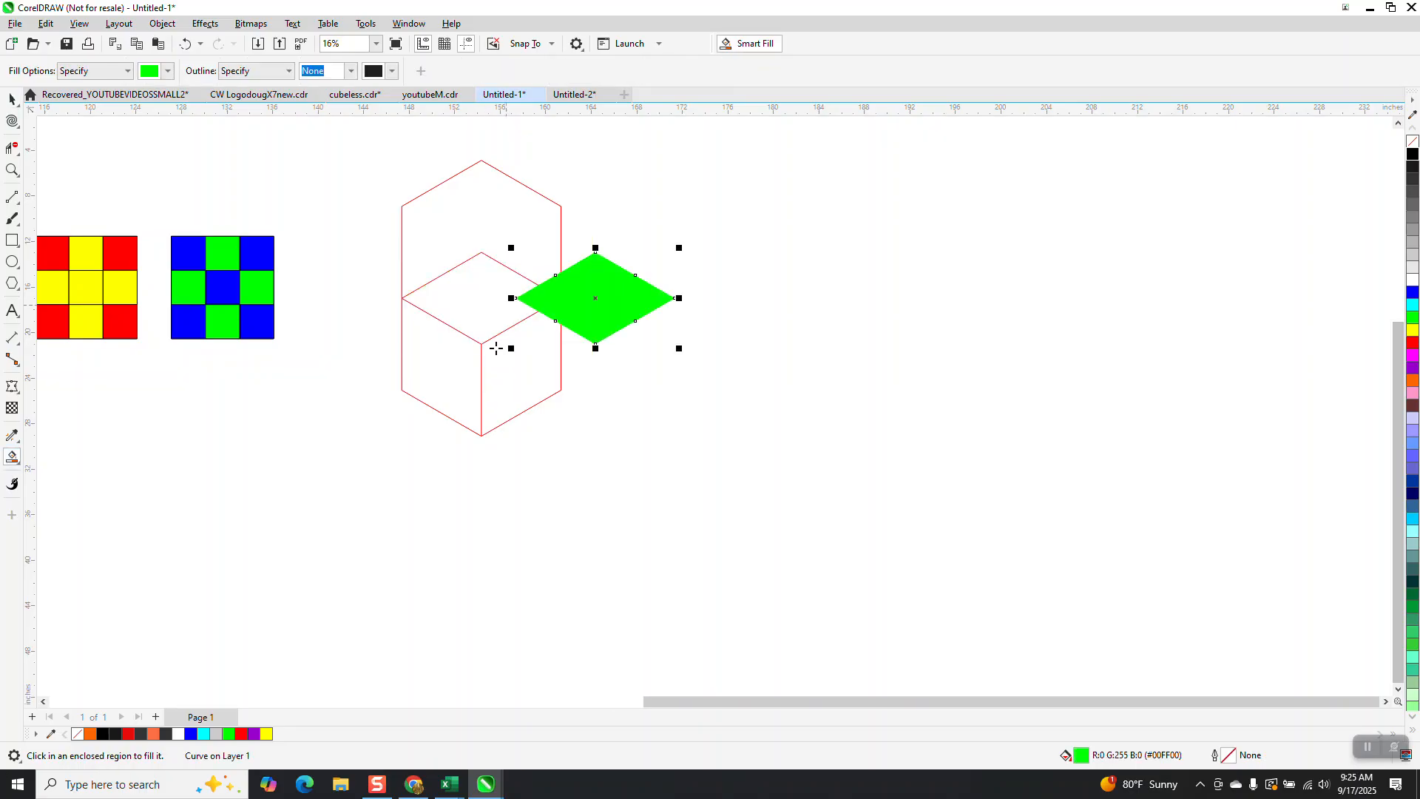
{"action": "key", "text": "Right"}
Step: Smart Fill the right and left faces of the outline and nudge both shapes right beside the top one
{"action": "left_click", "coordinate": [509, 373]}
{"action": "key", "text": "Right"}
{"action": "key", "text": "Right"}
{"action": "left_click", "coordinate": [478, 370]}
{"action": "key", "text": "Right"}
{"action": "key", "text": "Right"}
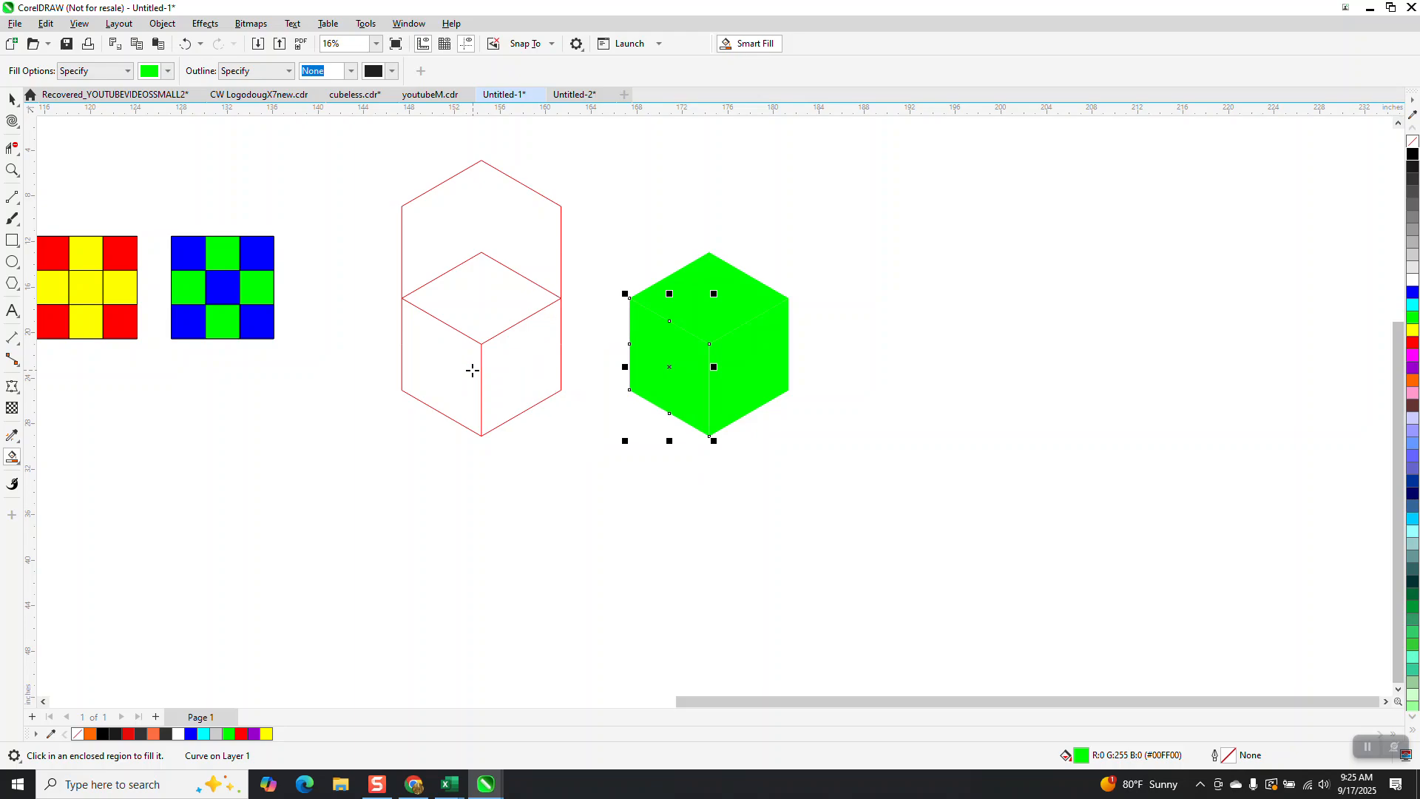
Step: Remove the fill from the three face shapes and give them a black outline
{"action": "left_click", "coordinate": [12, 99]}
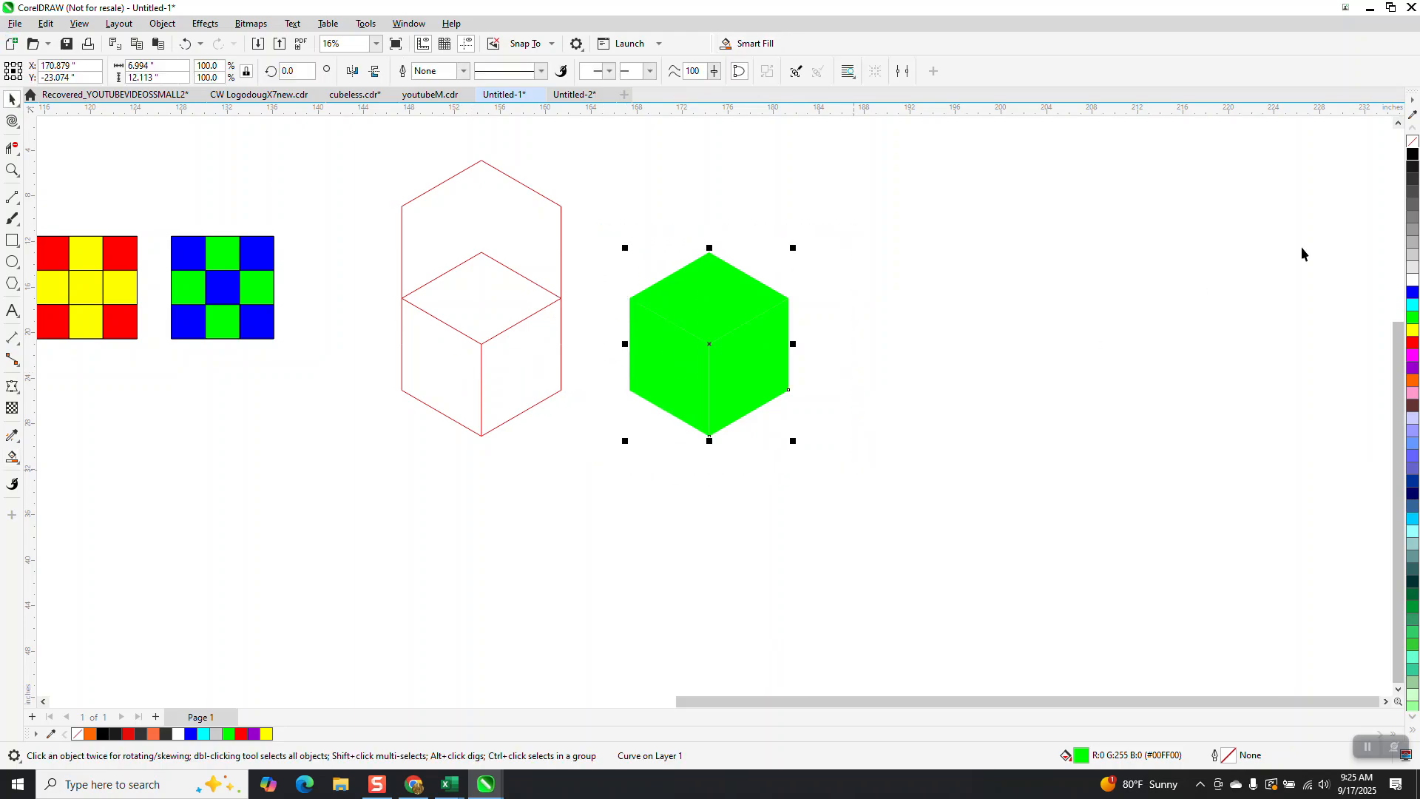
{"action": "left_click", "coordinate": [1410, 146]}
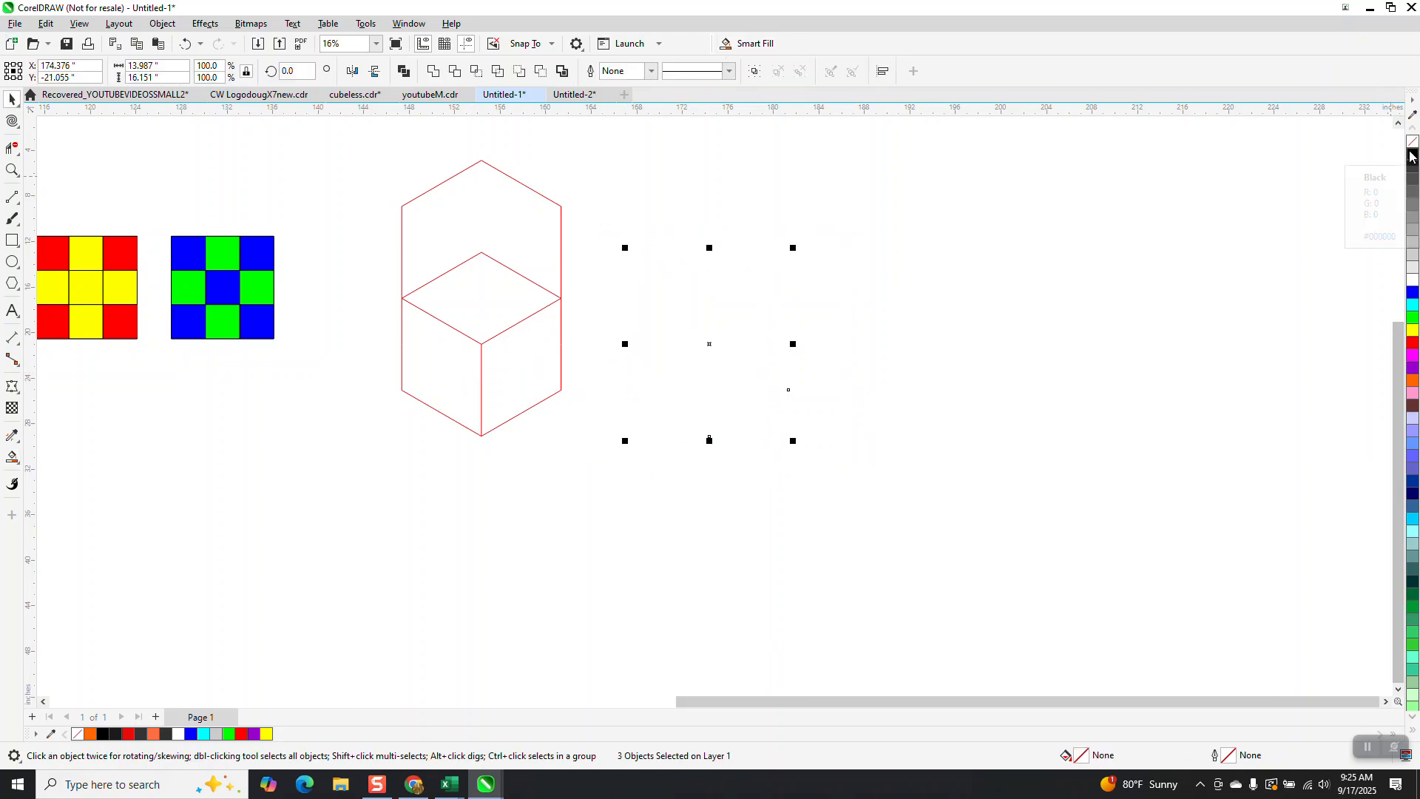
{"action": "right_click", "coordinate": [1411, 153]}
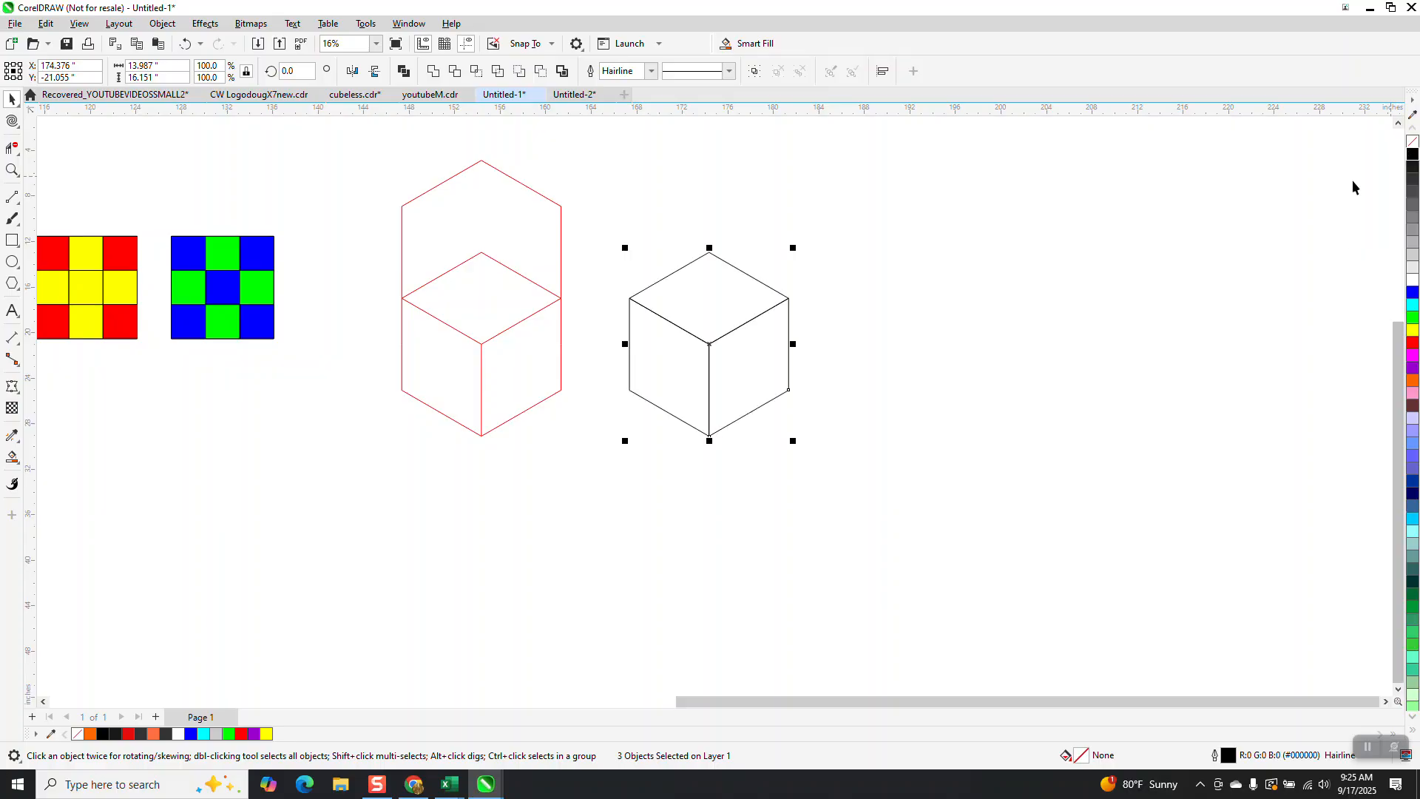
Step: Delete the two red hexagons and the red vertical line of the construction outline
{"action": "left_click", "coordinate": [498, 270]}
{"action": "key", "text": "Delete"}
{"action": "left_click", "coordinate": [504, 262]}
{"action": "key", "text": "Delete"}
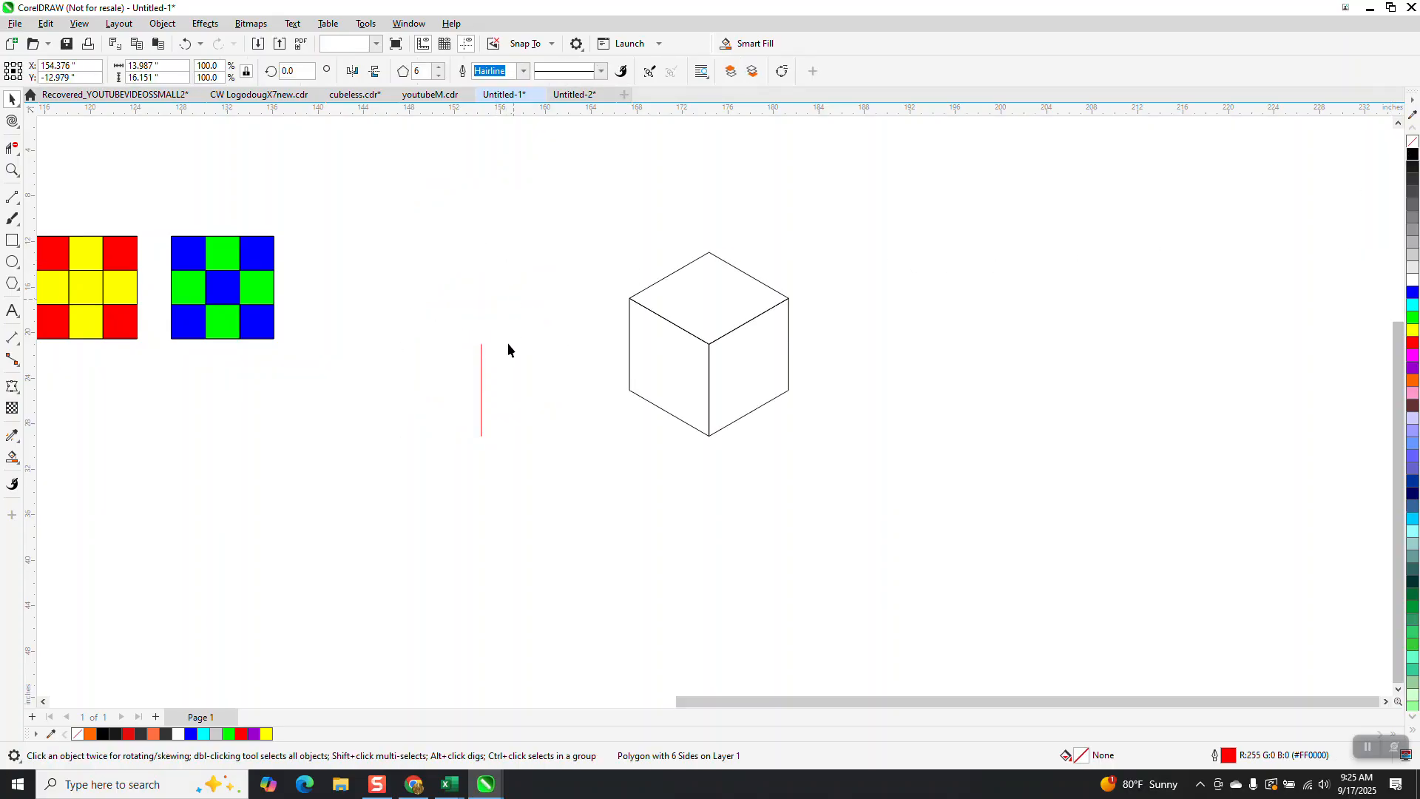
{"action": "left_click", "coordinate": [481, 395]}
{"action": "key", "text": "Delete"}
Step: Select the three black face shapes and move the cube near the coloured grids
{"action": "left_click_drag", "start_coordinate": [623, 355], "coordinate": [454, 356]}
{"action": "left_click", "coordinate": [185, 43]}
{"action": "left_click_drag", "start_coordinate": [581, 227], "coordinate": [703, 393]}
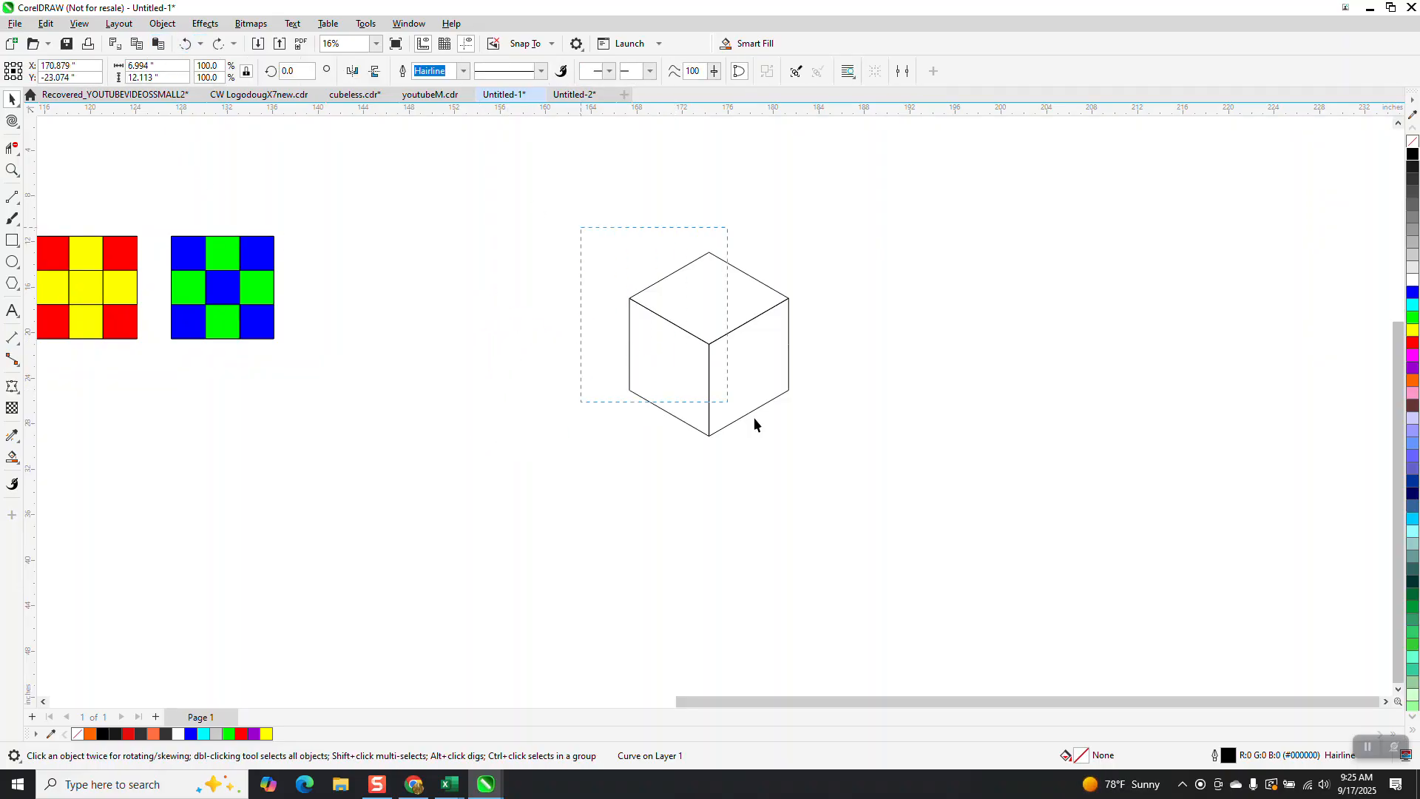
{"action": "left_click_drag", "start_coordinate": [786, 420], "coordinate": [788, 422]}
{"action": "left_click_drag", "start_coordinate": [716, 343], "coordinate": [211, 213]}
Step: Move the yellow and blue grid over the cube's left face
{"action": "scroll", "coordinate": [375, 400], "scroll_direction": "down", "scroll_amount": 1}
{"action": "left_click", "coordinate": [12, 170]}
{"action": "left_click_drag", "start_coordinate": [86, 128], "coordinate": [591, 477]}
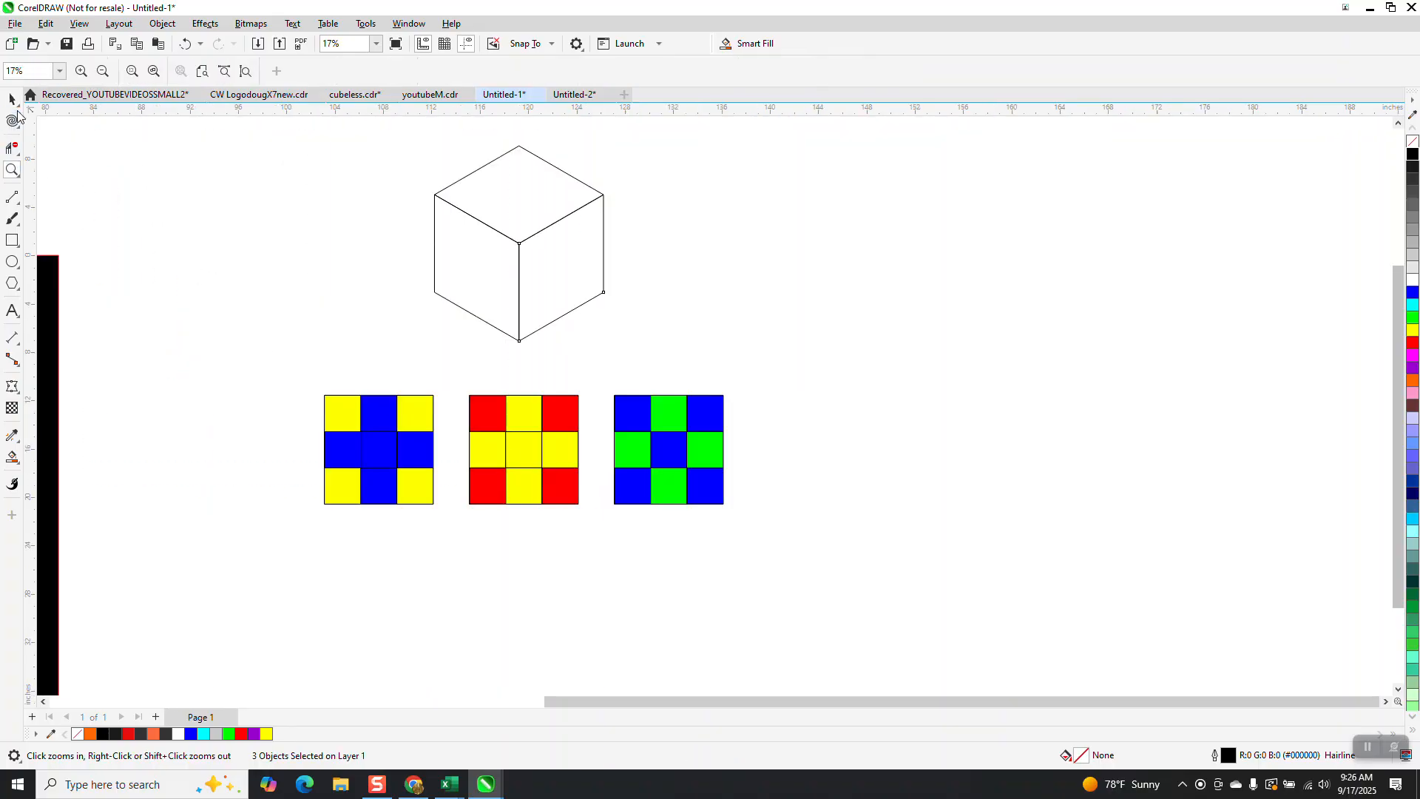
{"action": "key", "text": "space"}
{"action": "left_click_drag", "start_coordinate": [369, 415], "coordinate": [403, 282]}
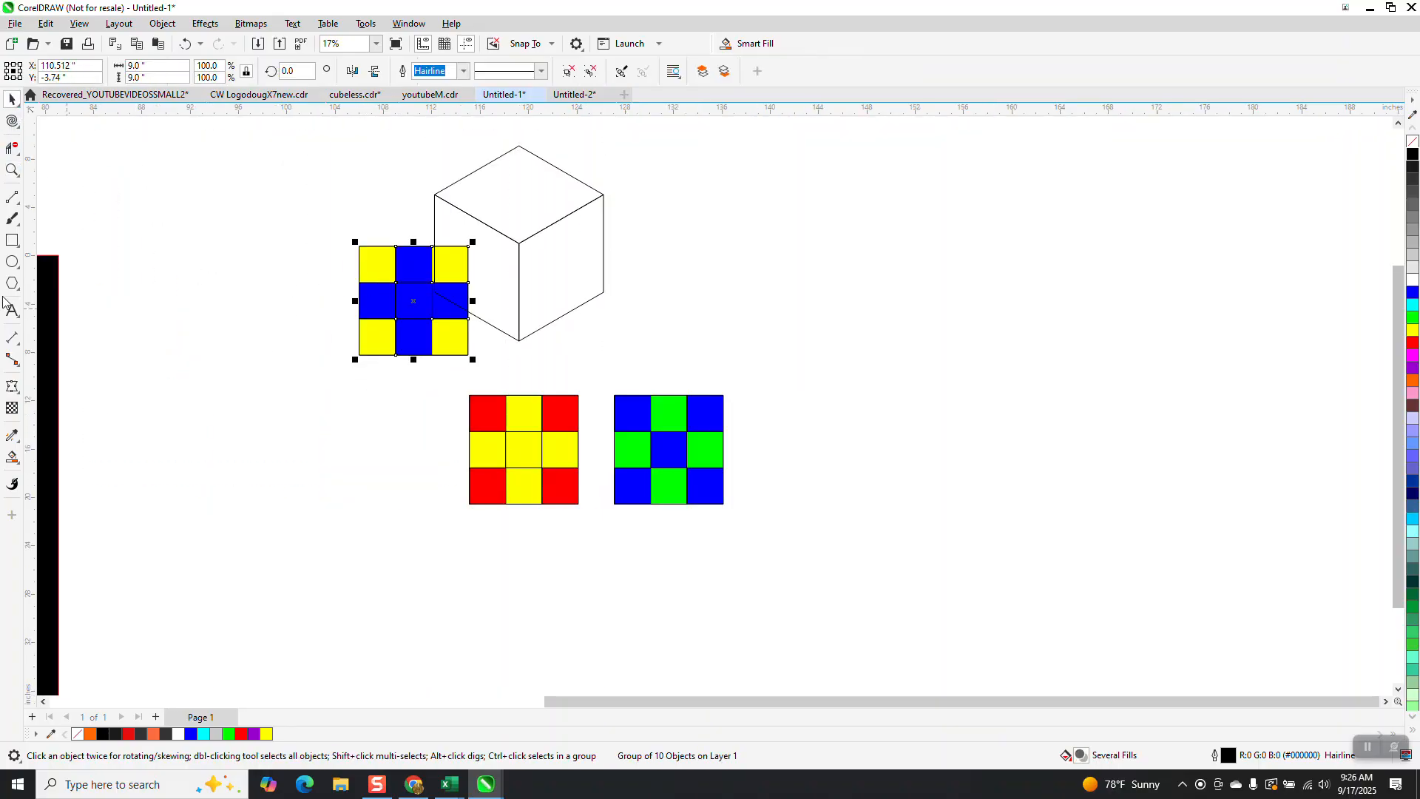
Step: Add a perspective to the yellow and blue grid
{"action": "left_click", "coordinate": [163, 24]}
{"action": "mouse_move", "coordinate": [203, 391]}
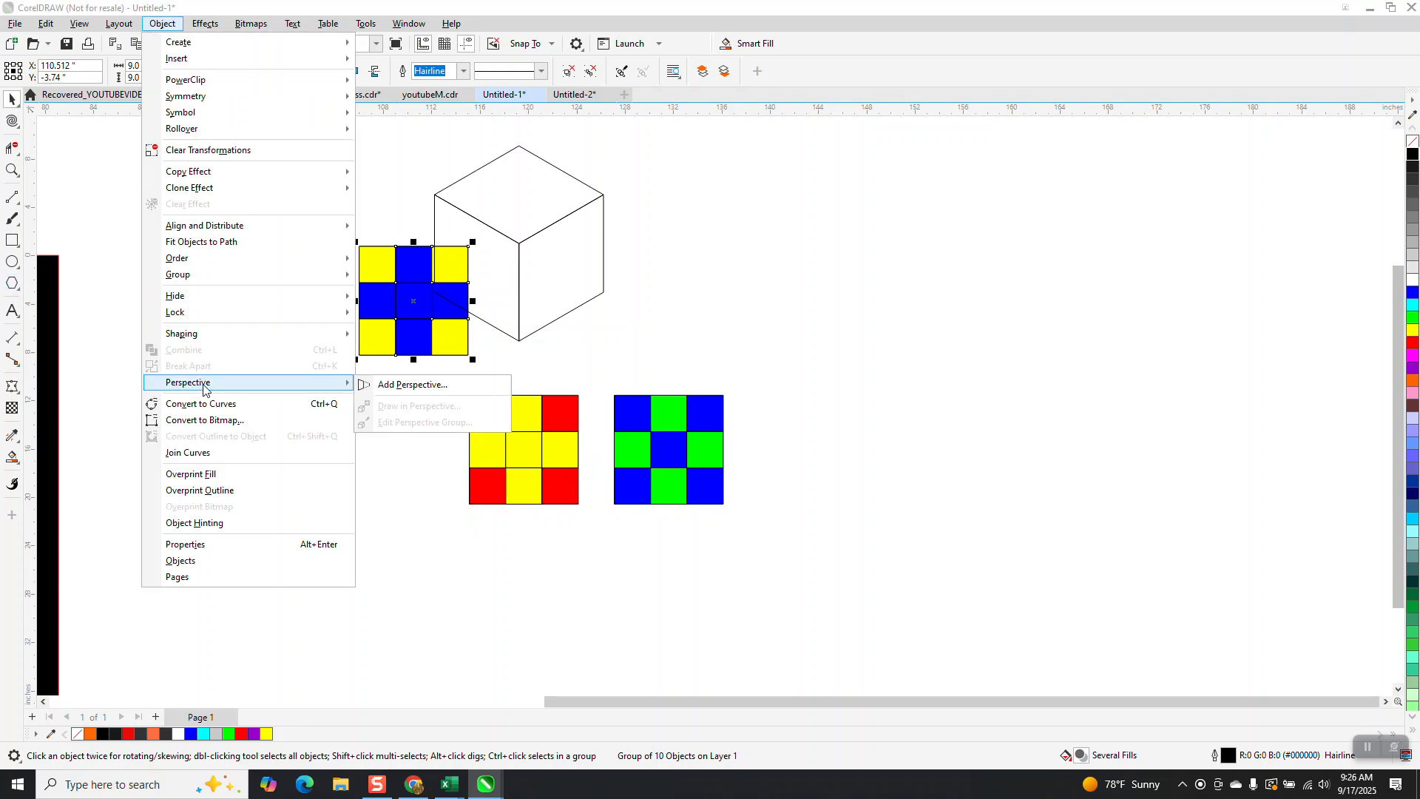
{"action": "left_click", "coordinate": [384, 386]}
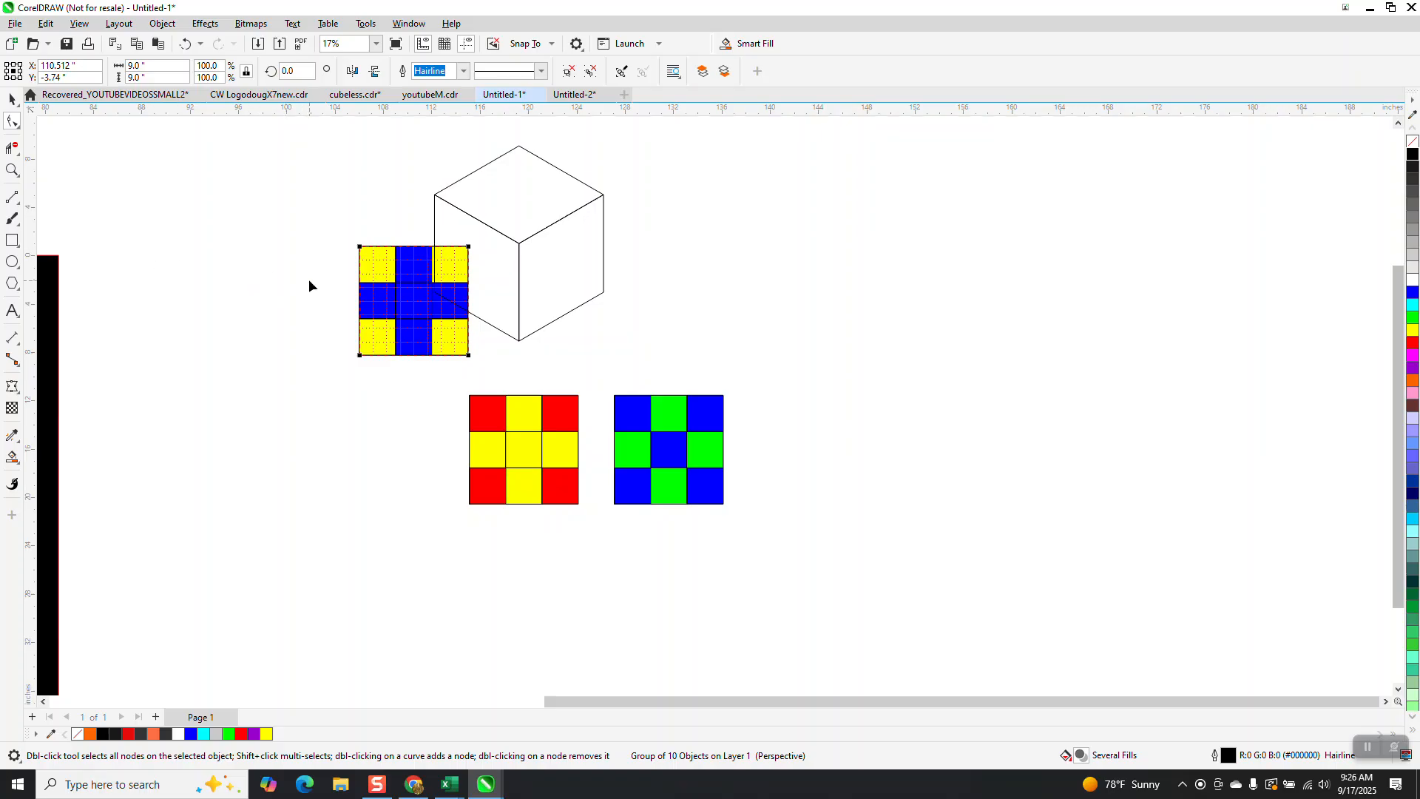
{"action": "left_click", "coordinate": [12, 170]}
{"action": "left_click_drag", "start_coordinate": [393, 190], "coordinate": [647, 397]}
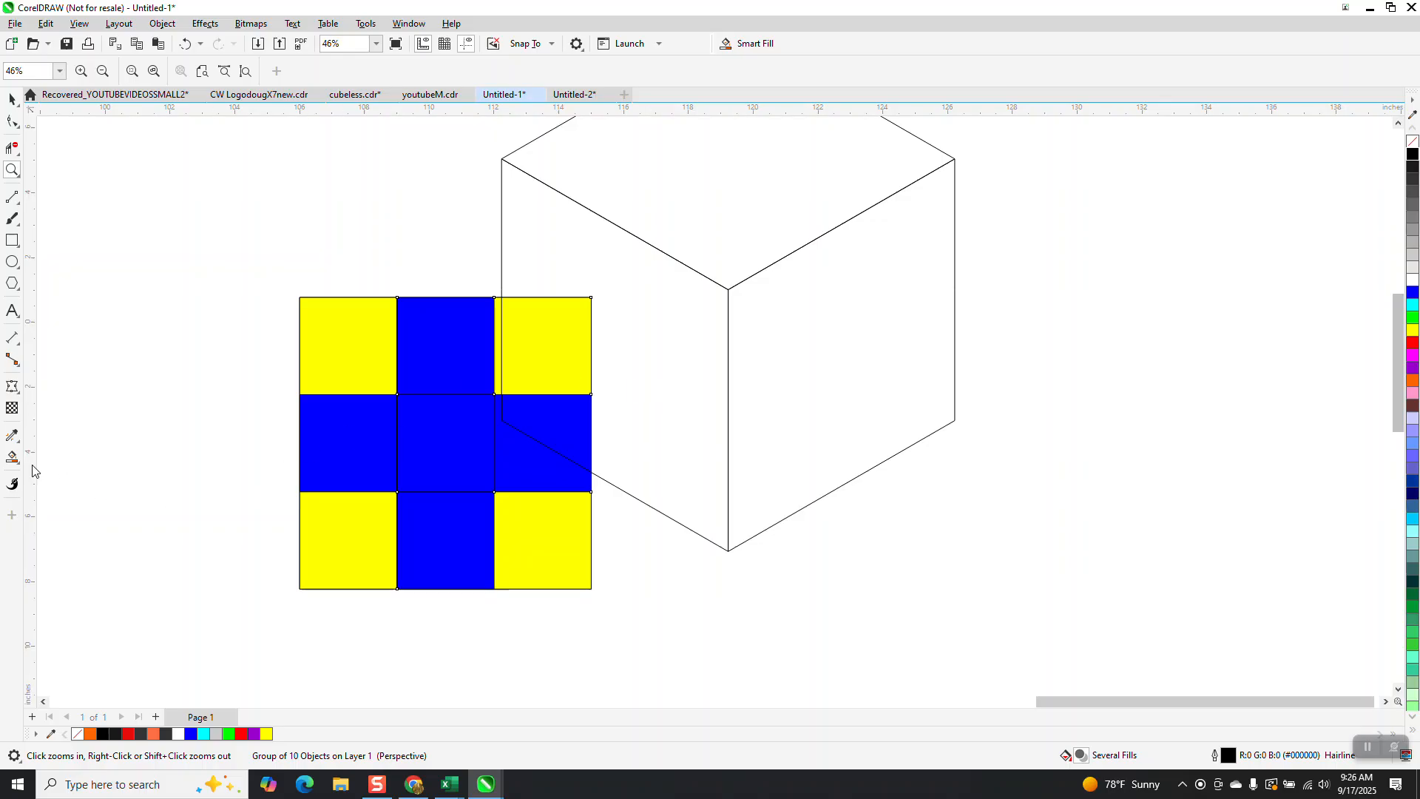
Step: Reapply perspective to the grid and drag its four corner nodes onto the corners of the cube's left face
{"action": "left_click", "coordinate": [163, 24]}
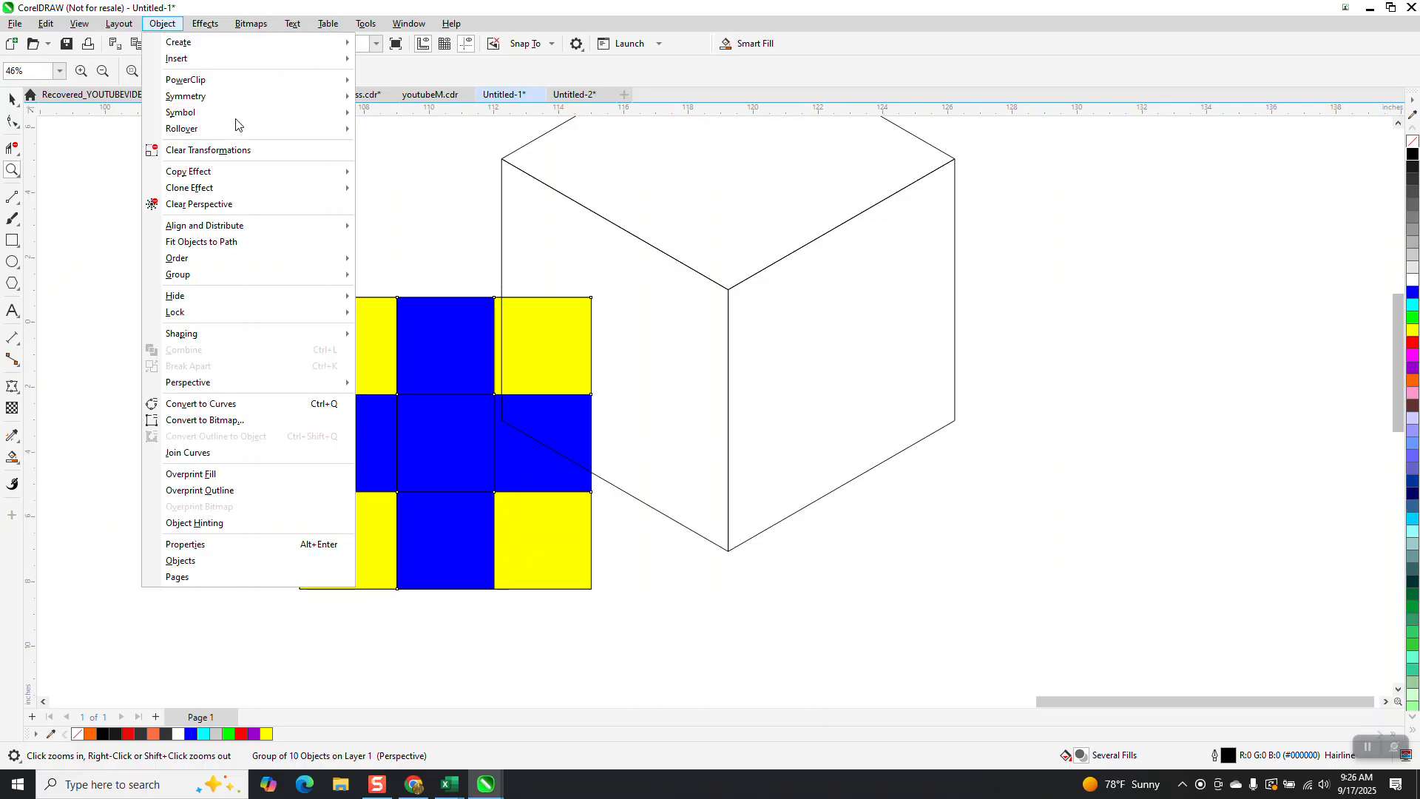
{"action": "mouse_move", "coordinate": [326, 382]}
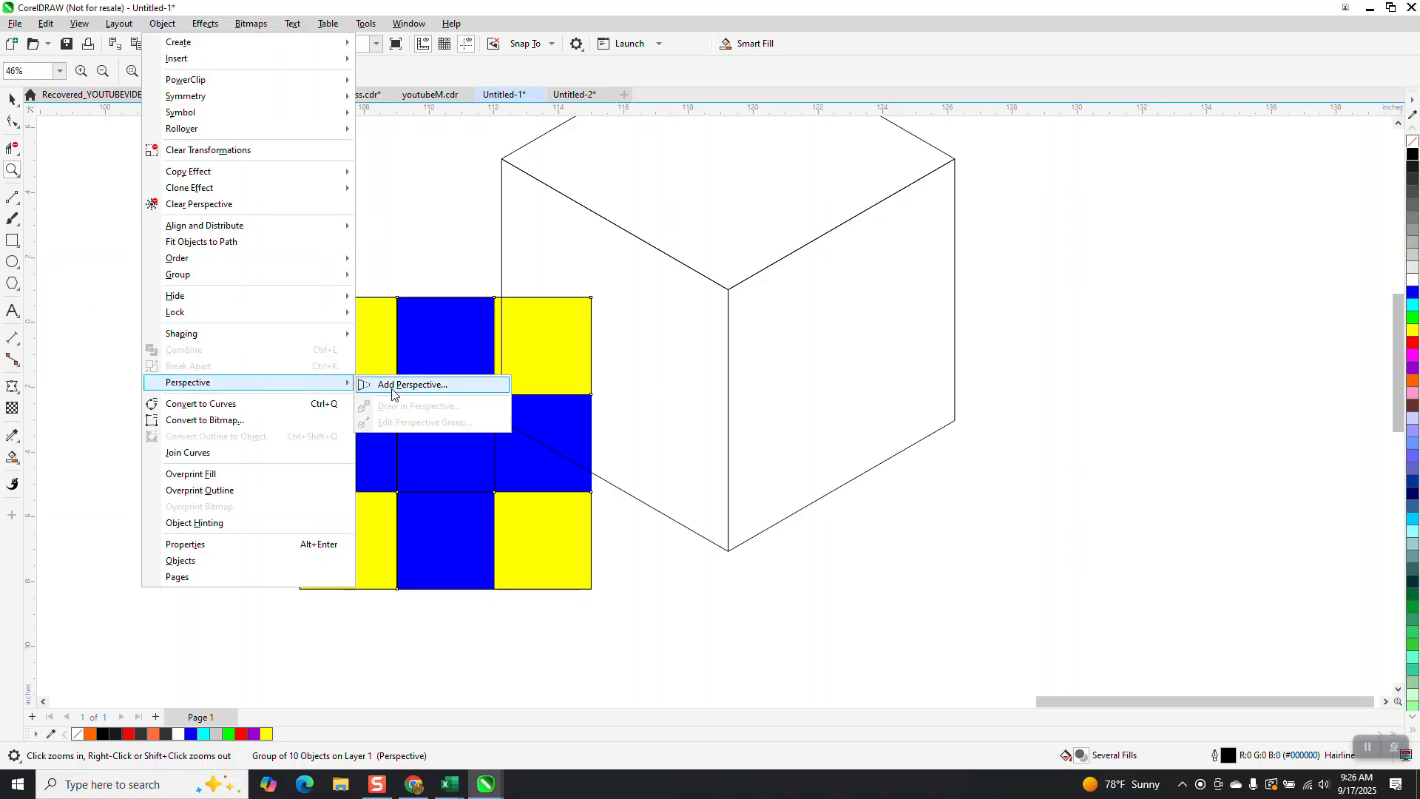
{"action": "left_click", "coordinate": [399, 385]}
{"action": "left_click_drag", "start_coordinate": [592, 297], "coordinate": [728, 290]}
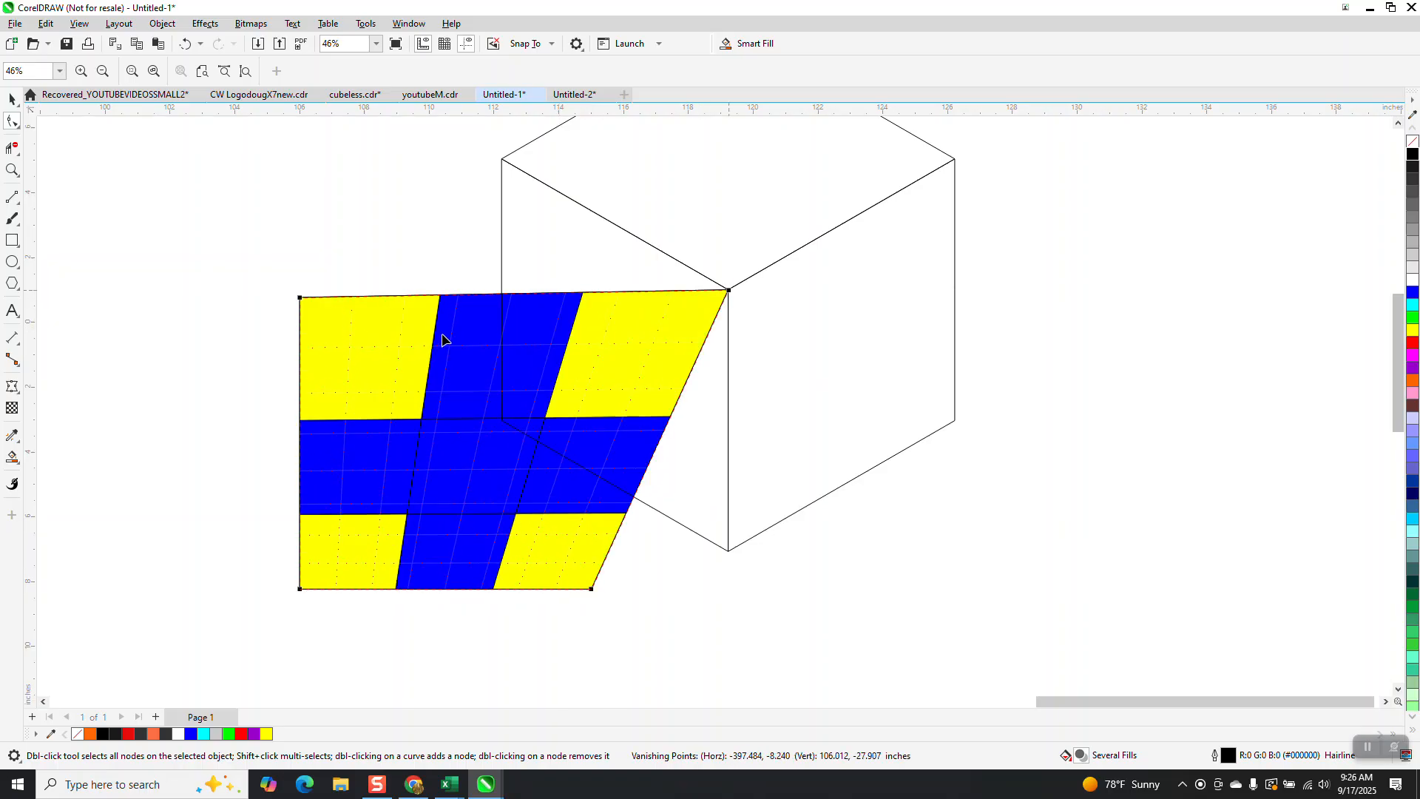
{"action": "left_click_drag", "start_coordinate": [302, 298], "coordinate": [501, 159]}
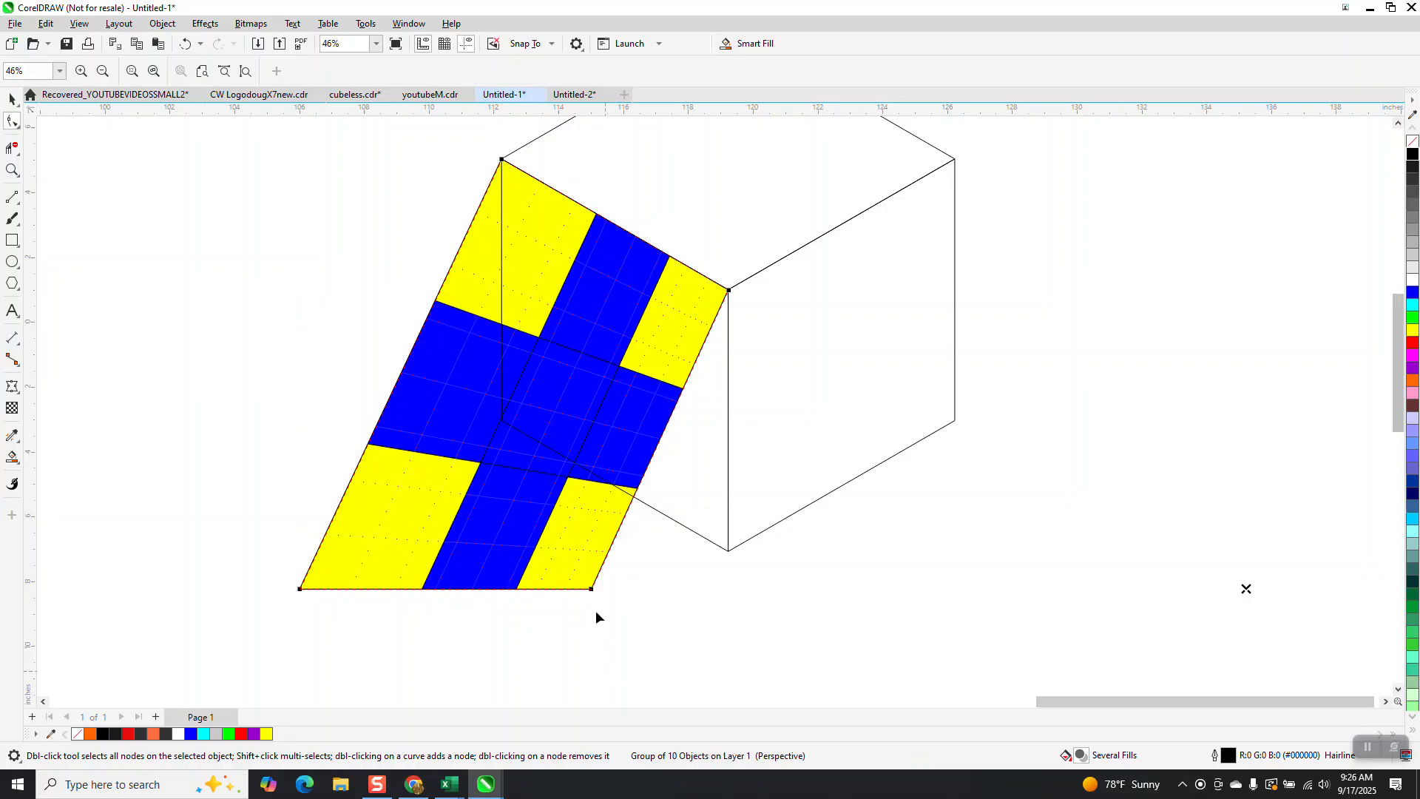
{"action": "left_click_drag", "start_coordinate": [670, 567], "coordinate": [728, 551]}
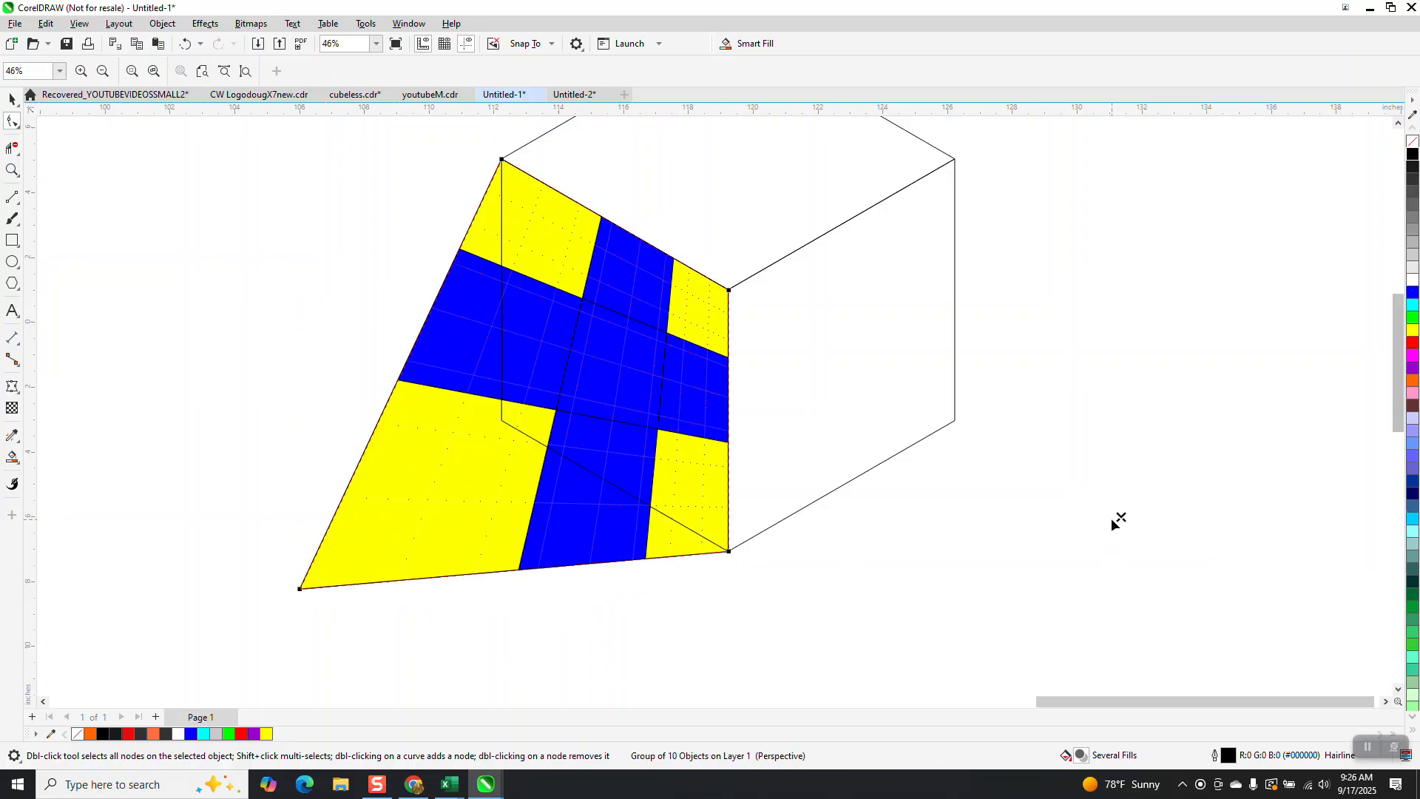
{"action": "left_click_drag", "start_coordinate": [299, 589], "coordinate": [497, 427]}
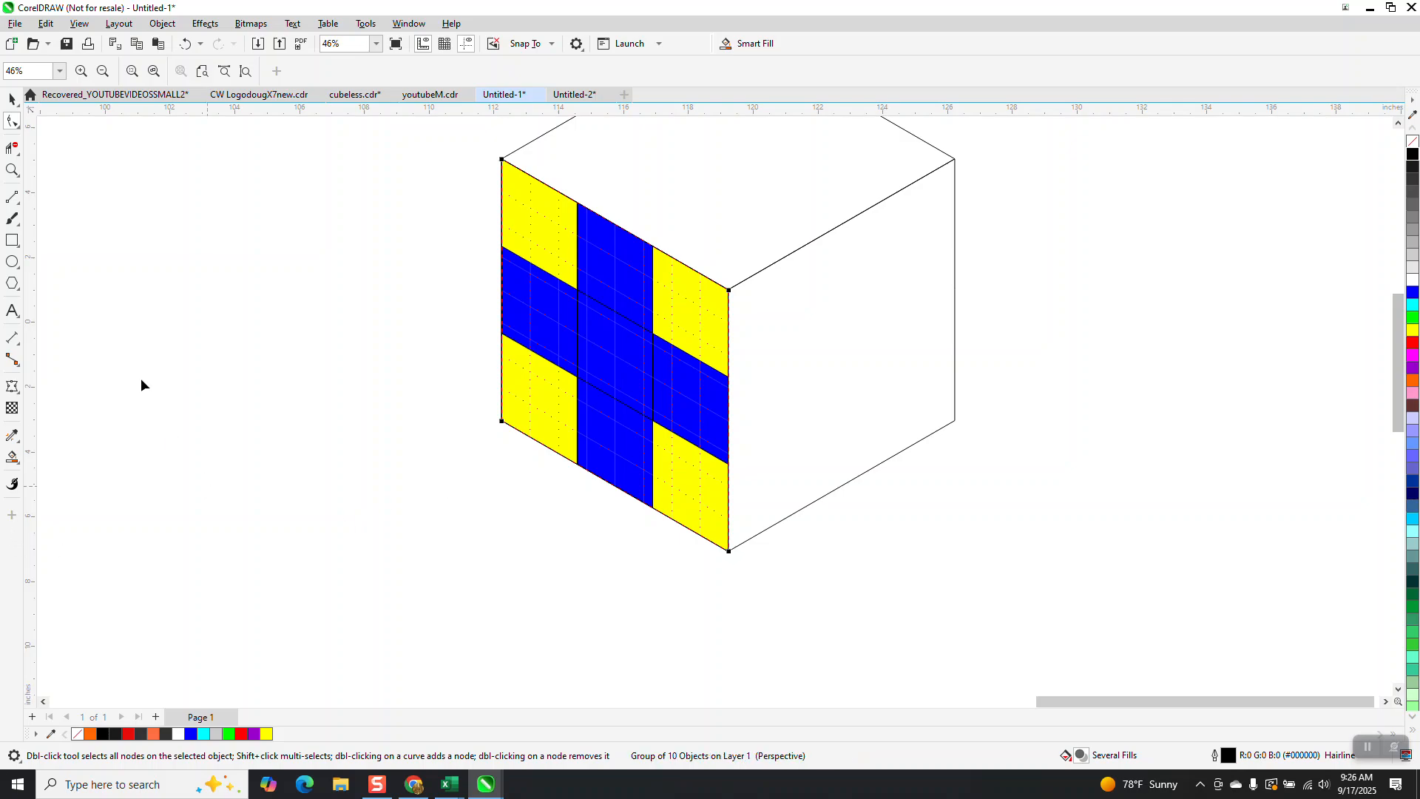
Step: Move the red and yellow grid next to the cube's right face
{"action": "left_click", "coordinate": [11, 103]}
{"action": "scroll", "coordinate": [152, 390], "scroll_direction": "down", "scroll_amount": 3}
{"action": "left_click_drag", "start_coordinate": [432, 590], "coordinate": [577, 409]}
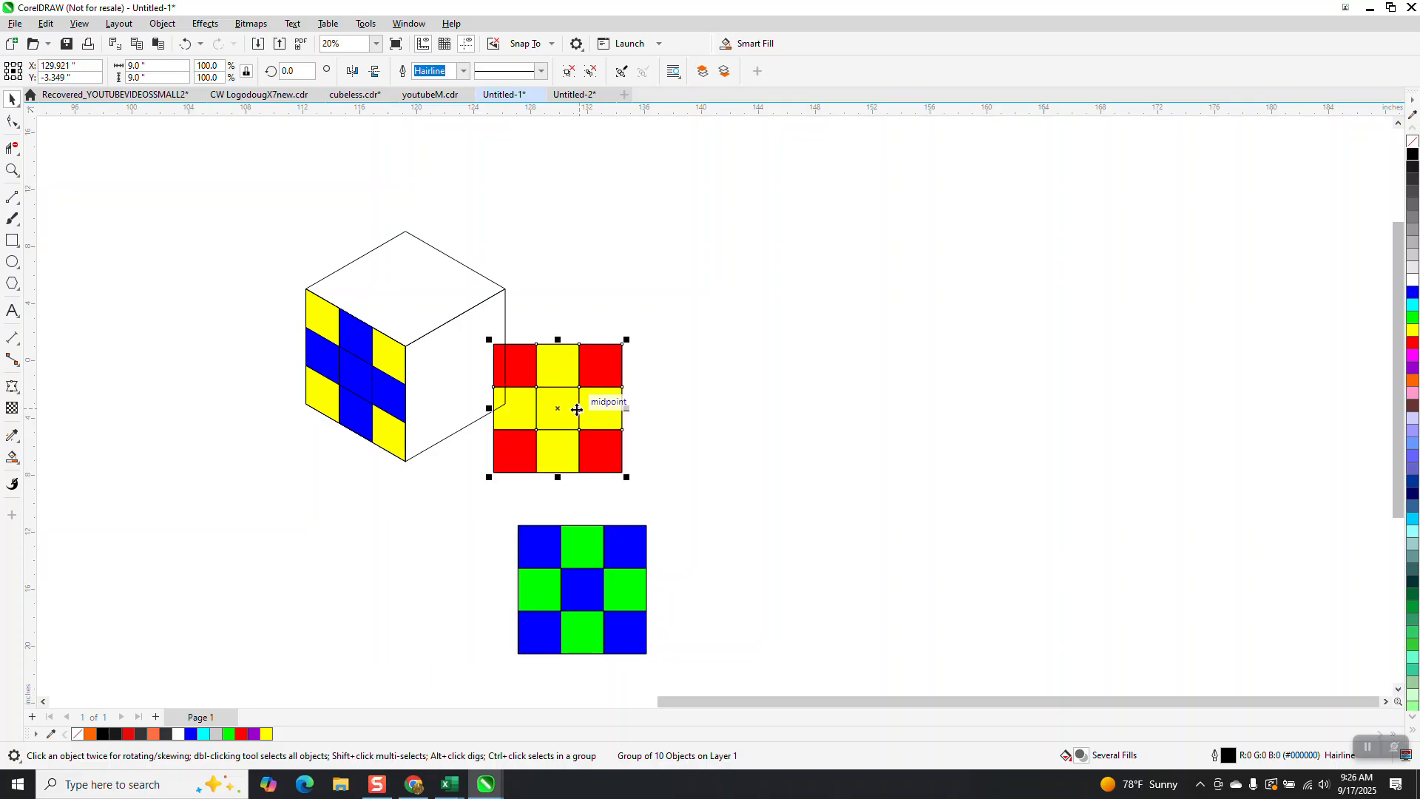
Step: Apply an Envelope to the red and yellow grid and delete its middle envelope nodes, leaving only the corners
{"action": "left_click", "coordinate": [17, 392]}
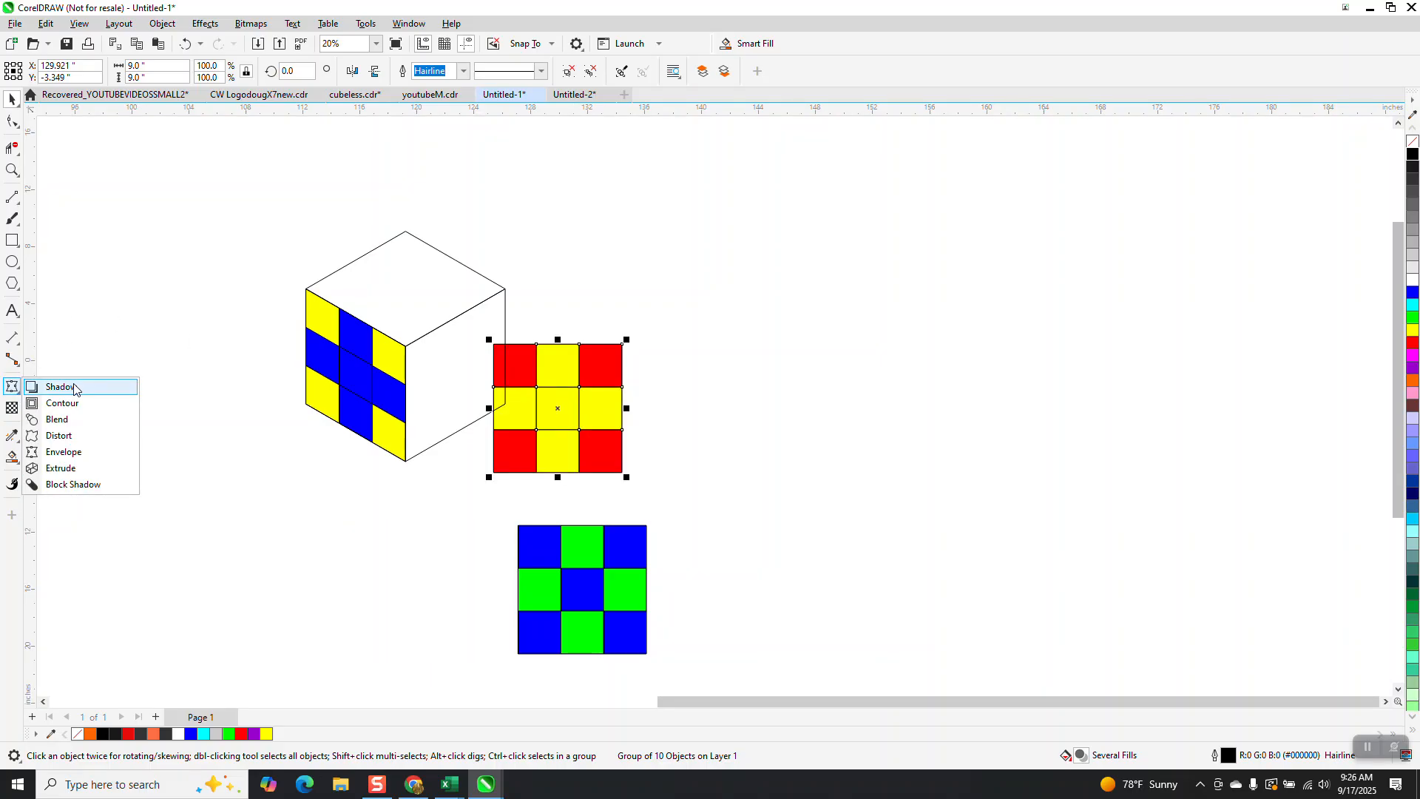
{"action": "left_click", "coordinate": [60, 452]}
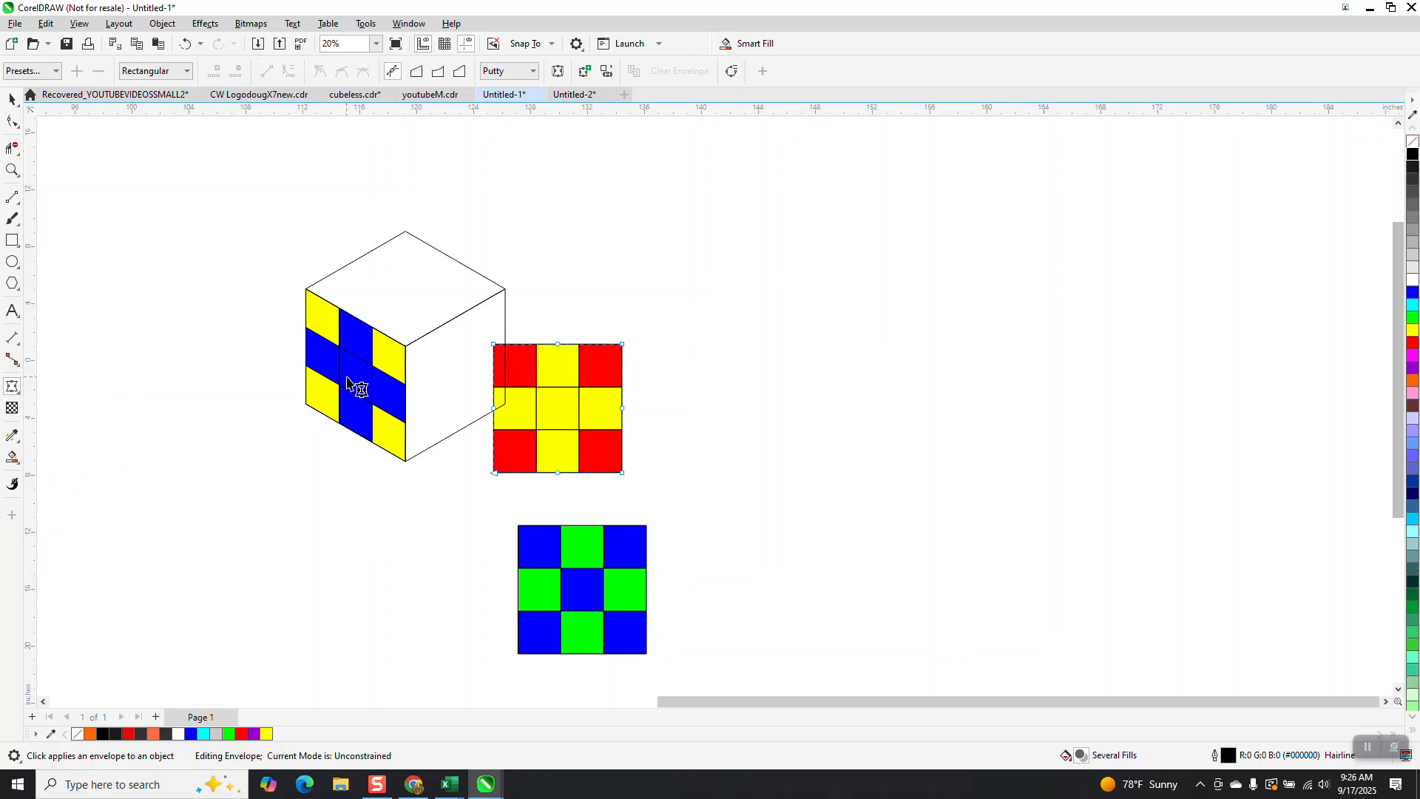
{"action": "left_click", "coordinate": [12, 170]}
{"action": "left_click_drag", "start_coordinate": [454, 337], "coordinate": [756, 549]}
{"action": "left_click", "coordinate": [12, 386]}
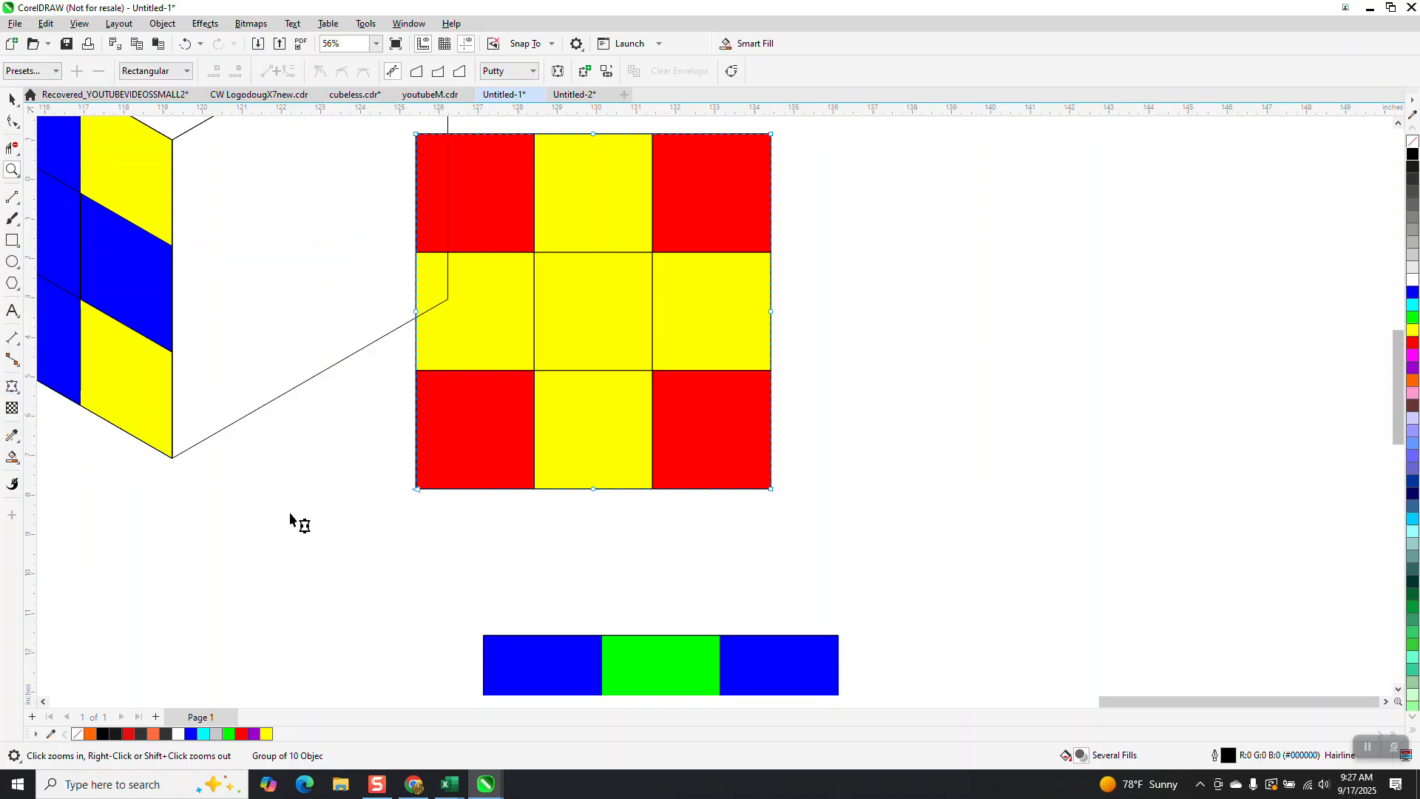
{"action": "scroll", "coordinate": [370, 518], "scroll_direction": "down", "scroll_amount": 2}
{"action": "left_click_drag", "start_coordinate": [482, 397], "coordinate": [663, 409]}
{"action": "key", "text": "Delete"}
{"action": "left_click_drag", "start_coordinate": [527, 518], "coordinate": [534, 527]}
{"action": "key", "text": "Delete"}
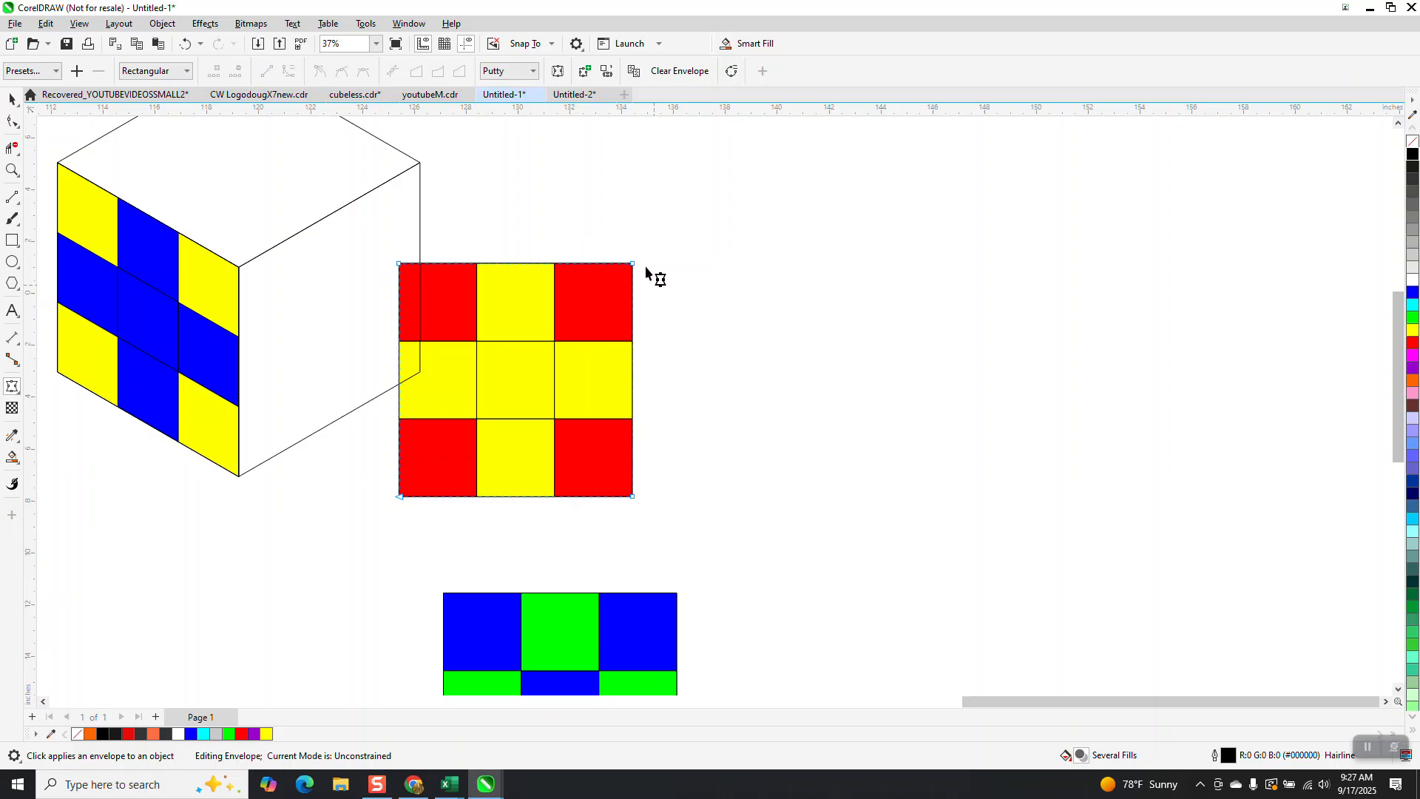
Step: Select all the envelope nodes and convert the envelope's segments to straight lines
{"action": "left_click_drag", "start_coordinate": [659, 231], "coordinate": [359, 533]}
{"action": "left_click", "coordinate": [630, 497]}
{"action": "right_click", "coordinate": [630, 498]}
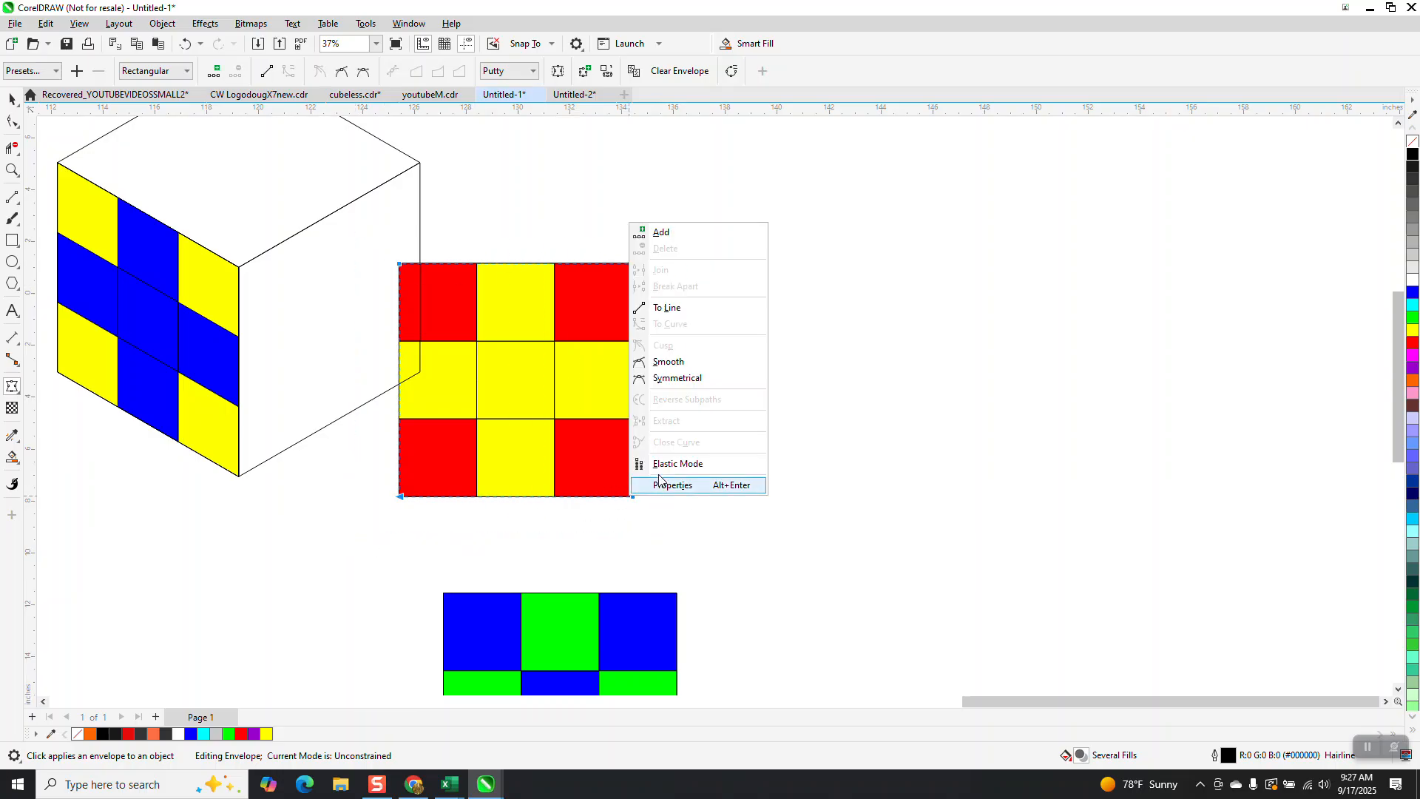
{"action": "left_click", "coordinate": [684, 312]}
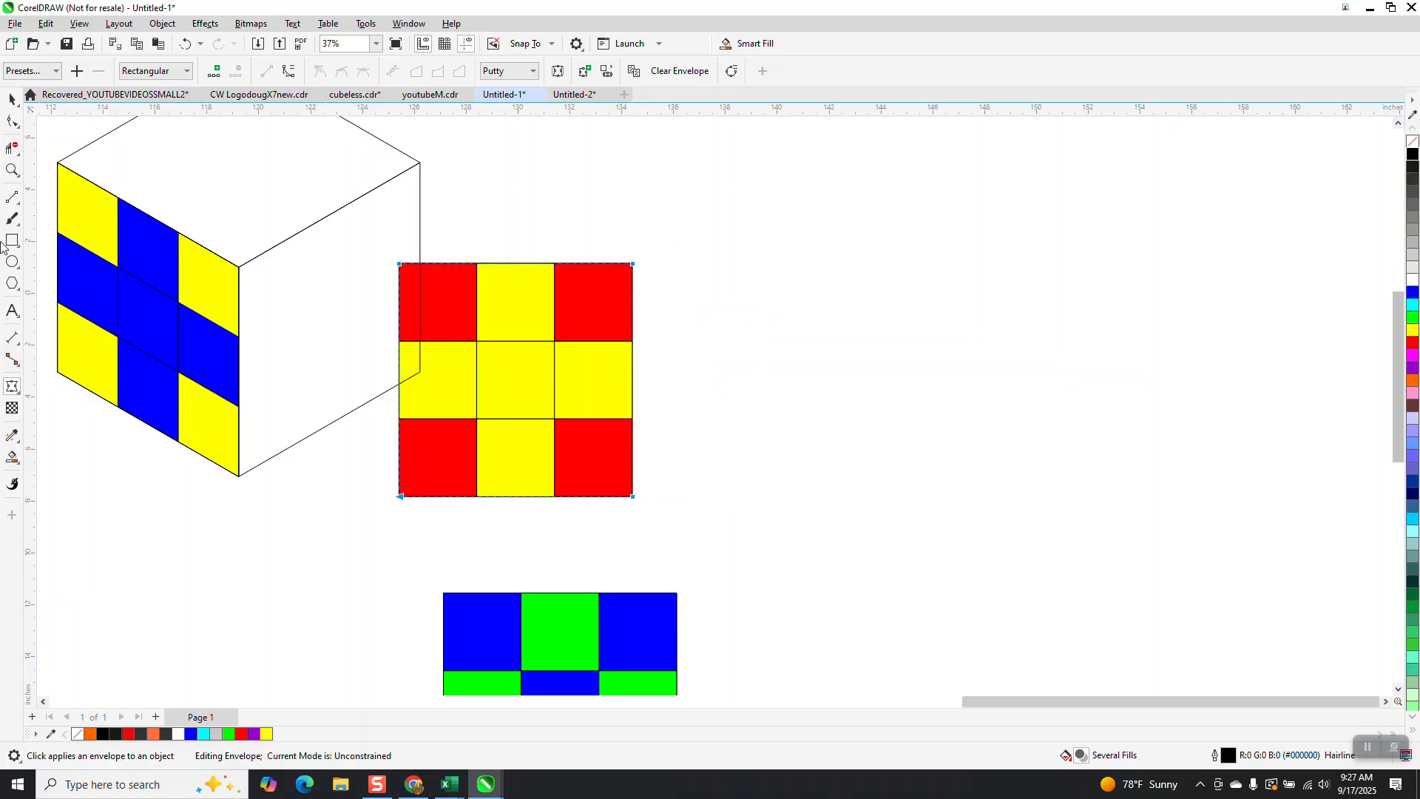
Step: Drag the envelope's four corner nodes onto the corners of the cube's right face
{"action": "left_click", "coordinate": [11, 99]}
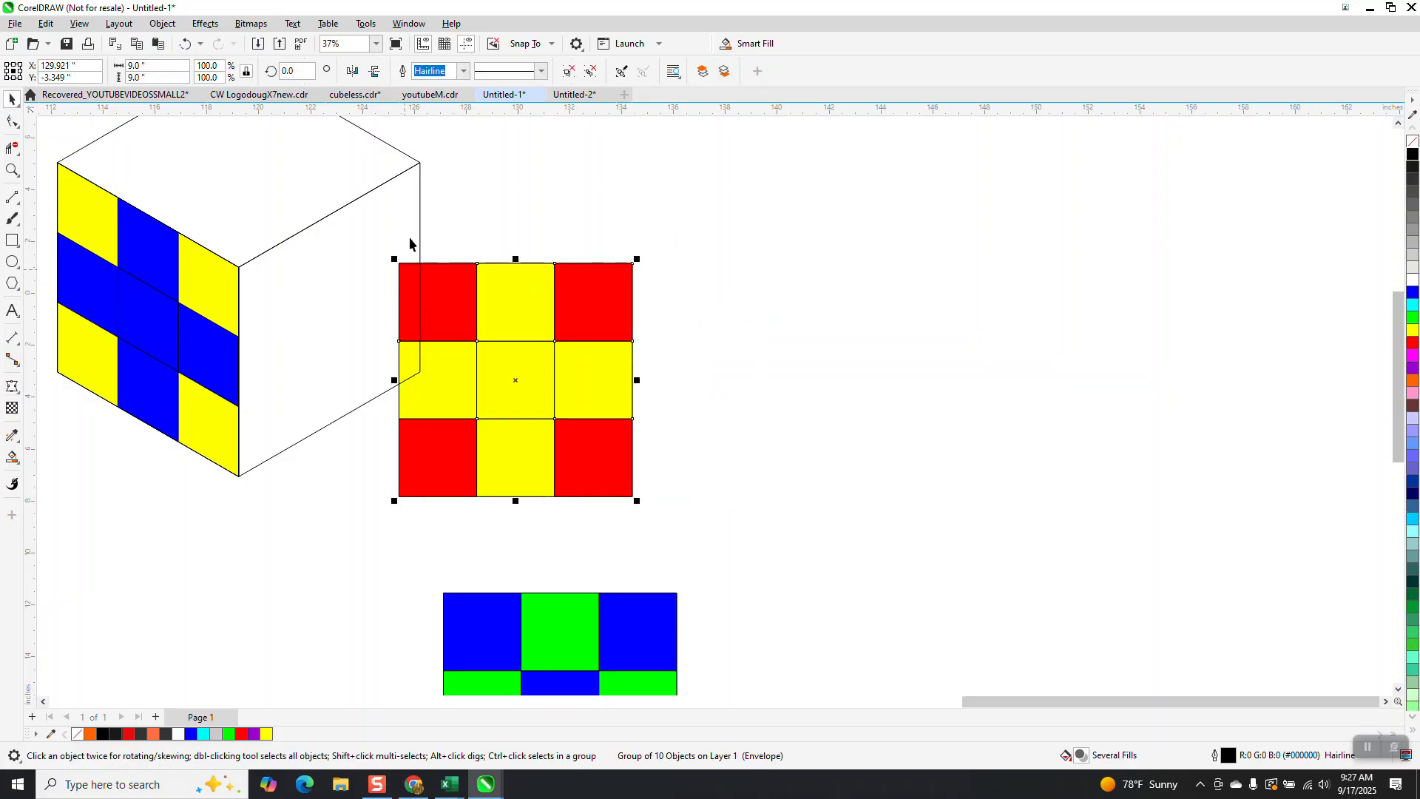
{"action": "left_click", "coordinate": [13, 387]}
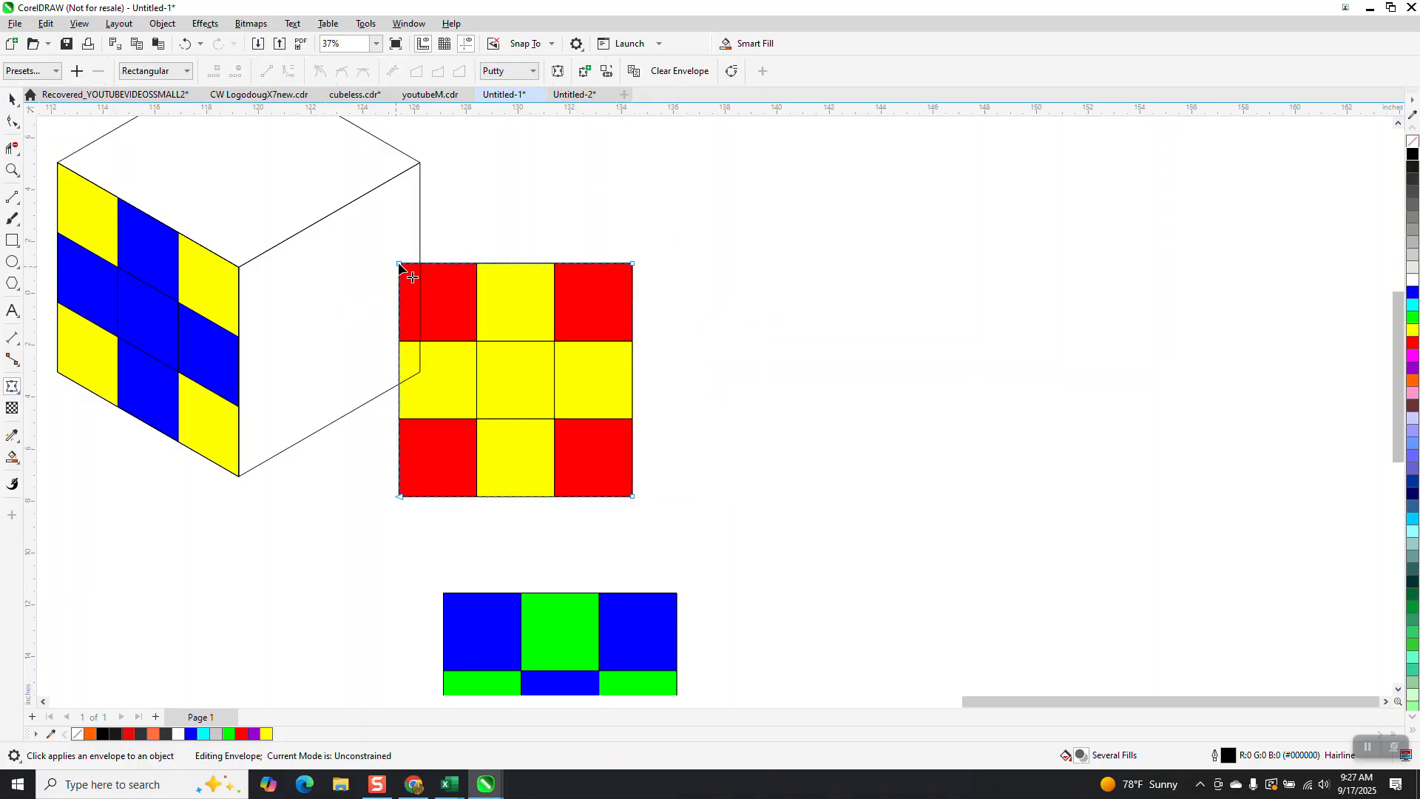
{"action": "left_click_drag", "start_coordinate": [399, 264], "coordinate": [240, 267]}
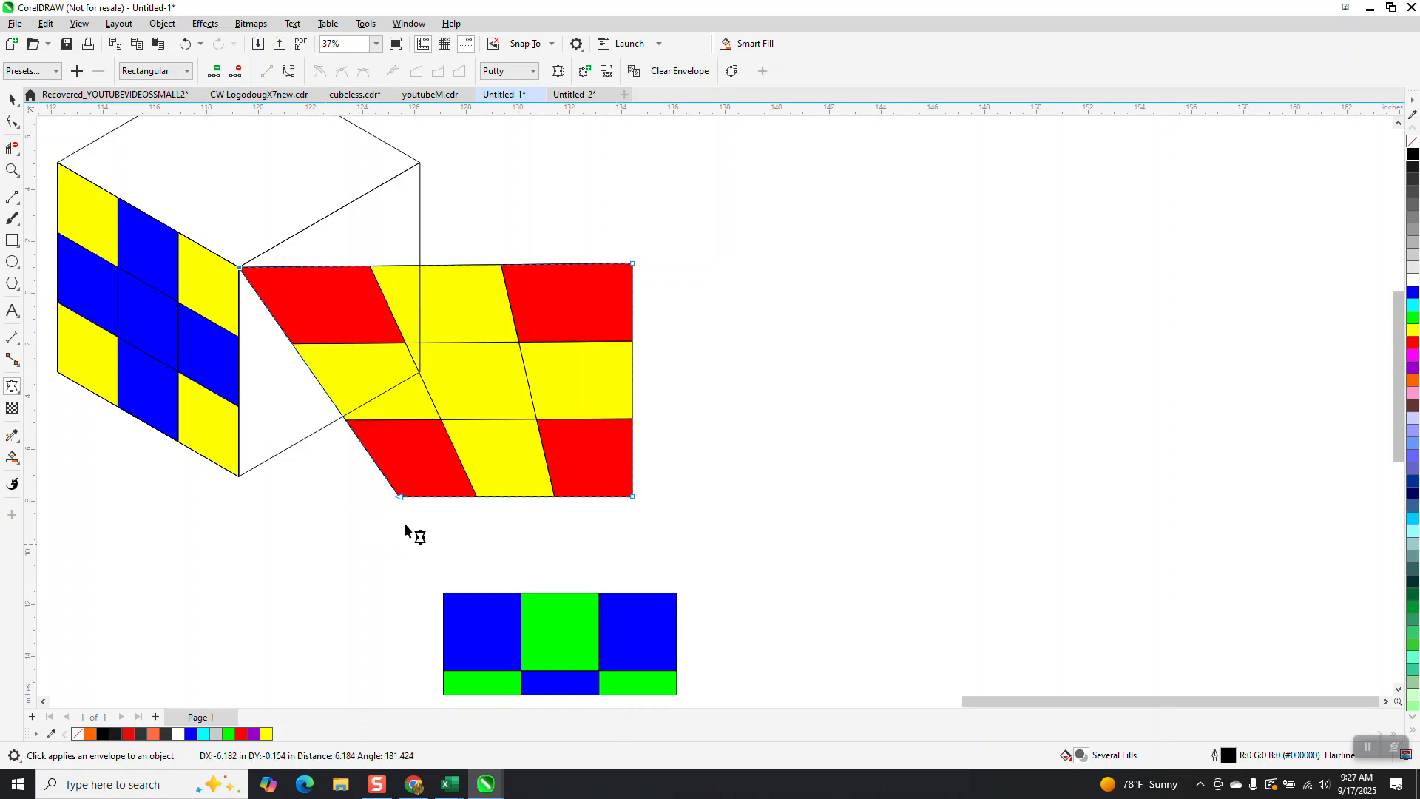
{"action": "left_click_drag", "start_coordinate": [402, 501], "coordinate": [240, 476]}
{"action": "left_click_drag", "start_coordinate": [633, 264], "coordinate": [420, 162]}
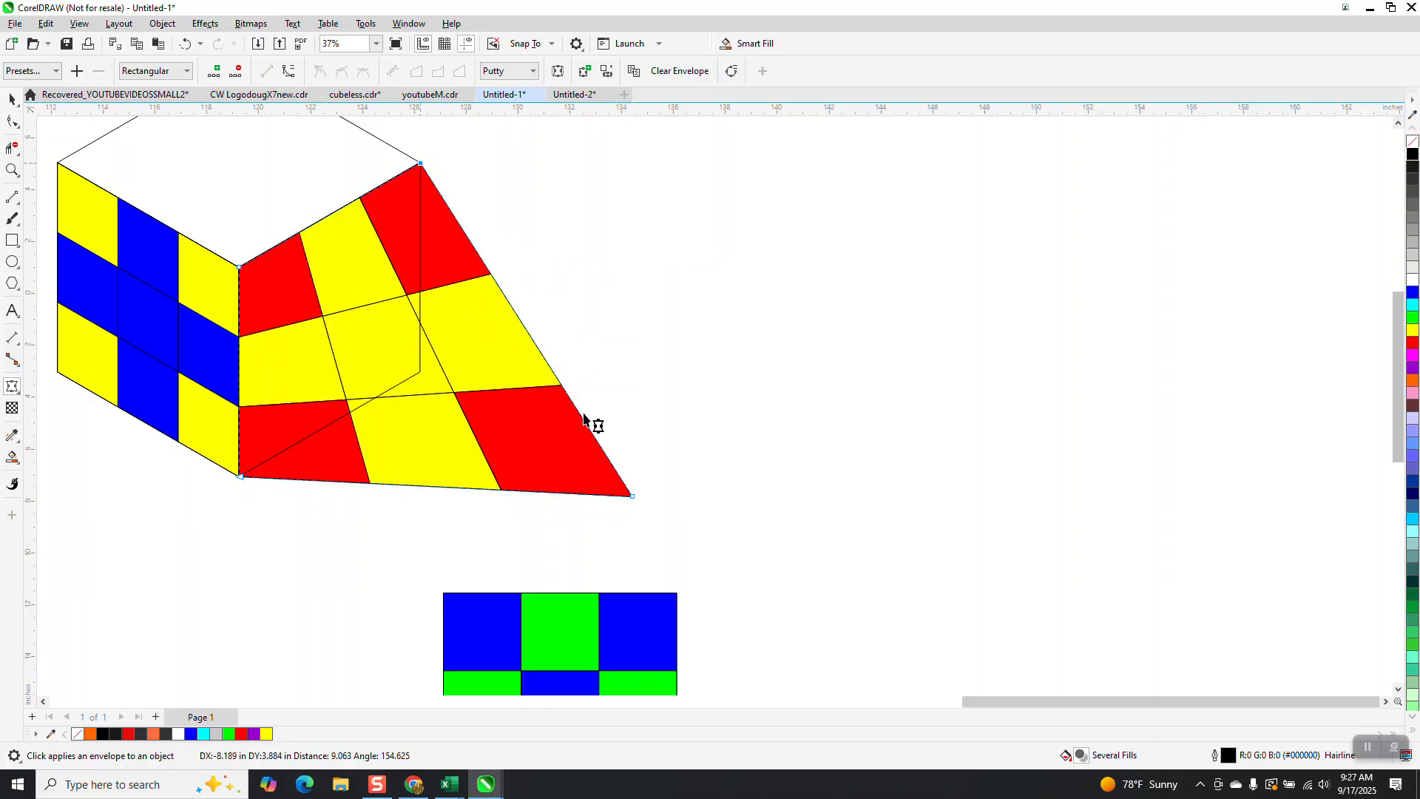
{"action": "left_click_drag", "start_coordinate": [633, 497], "coordinate": [420, 372]}
Step: Move the blue and green grid up beside the cube's top face
{"action": "scroll", "coordinate": [588, 480], "scroll_direction": "down", "scroll_amount": 2}
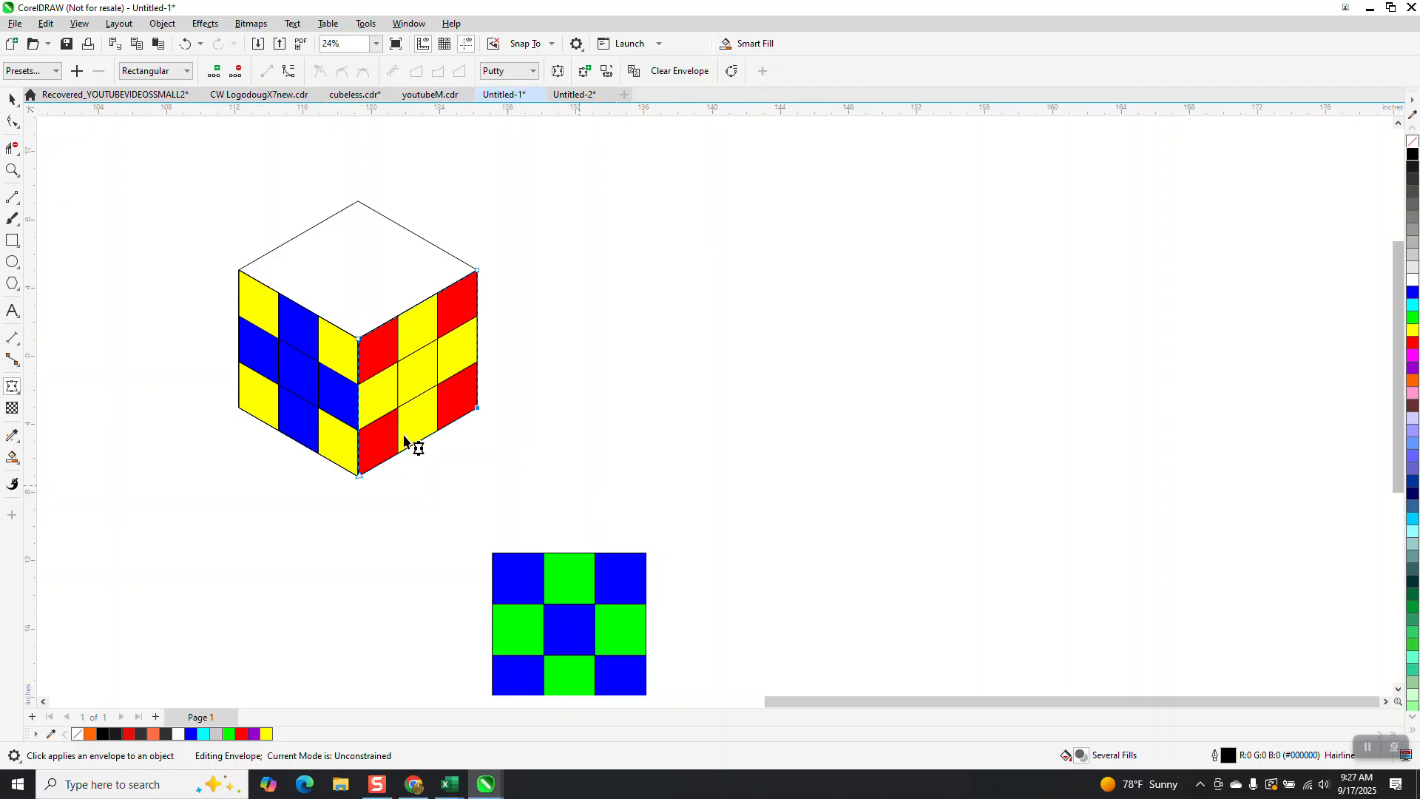
{"action": "left_click", "coordinate": [10, 100]}
{"action": "left_click_drag", "start_coordinate": [555, 564], "coordinate": [572, 212]}
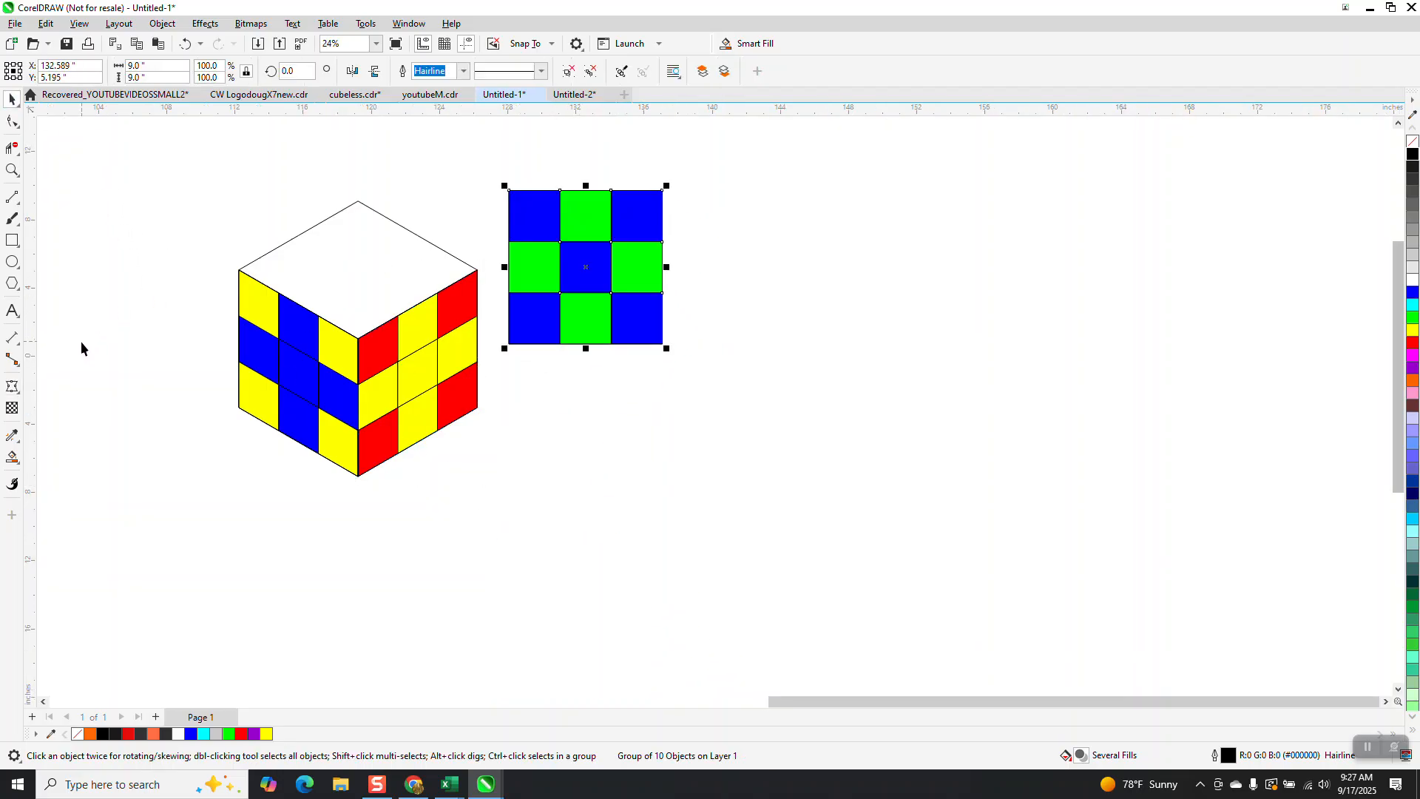
Step: Add a perspective to the blue and green grid
{"action": "left_click", "coordinate": [11, 168]}
{"action": "left_click_drag", "start_coordinate": [246, 172], "coordinate": [739, 502]}
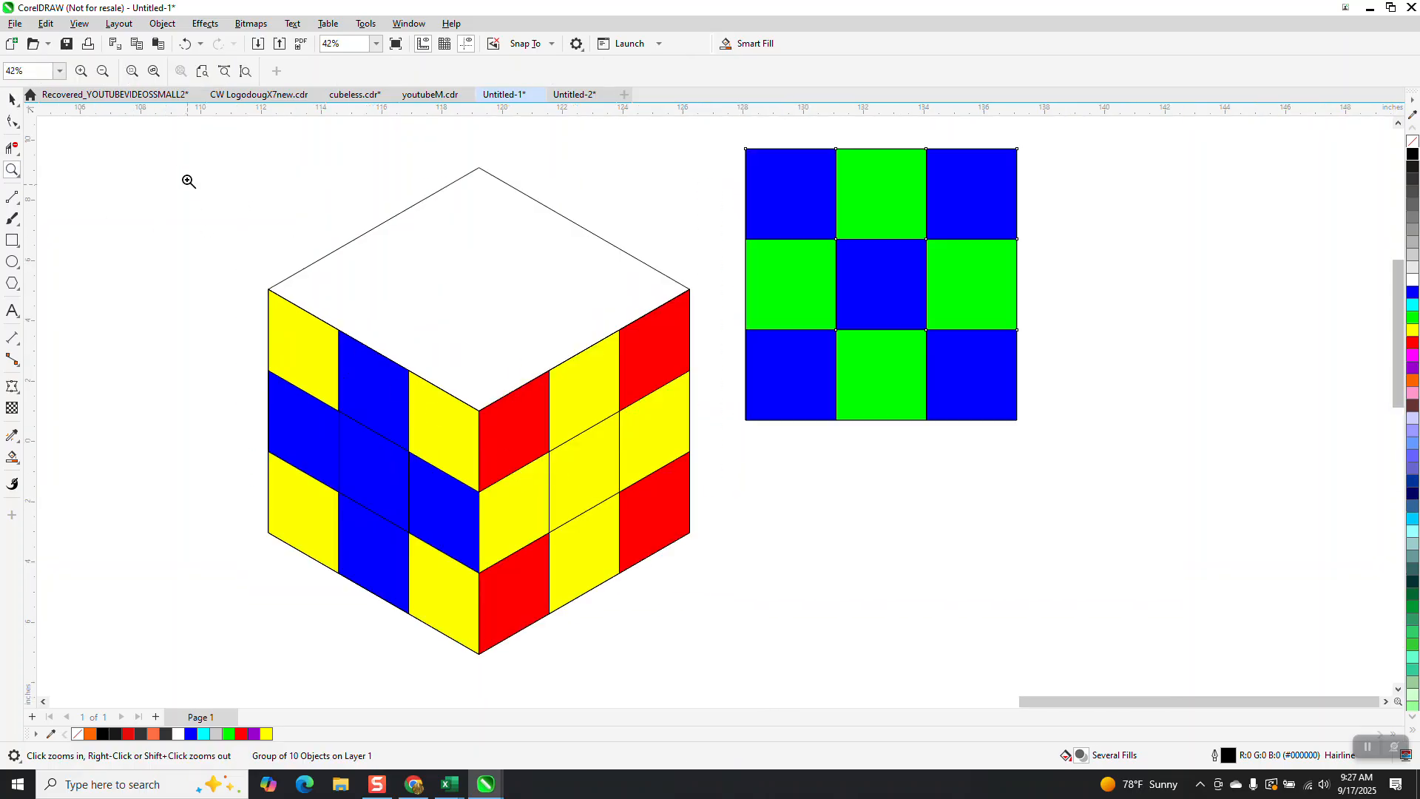
{"action": "left_click", "coordinate": [12, 98]}
{"action": "left_click", "coordinate": [885, 313]}
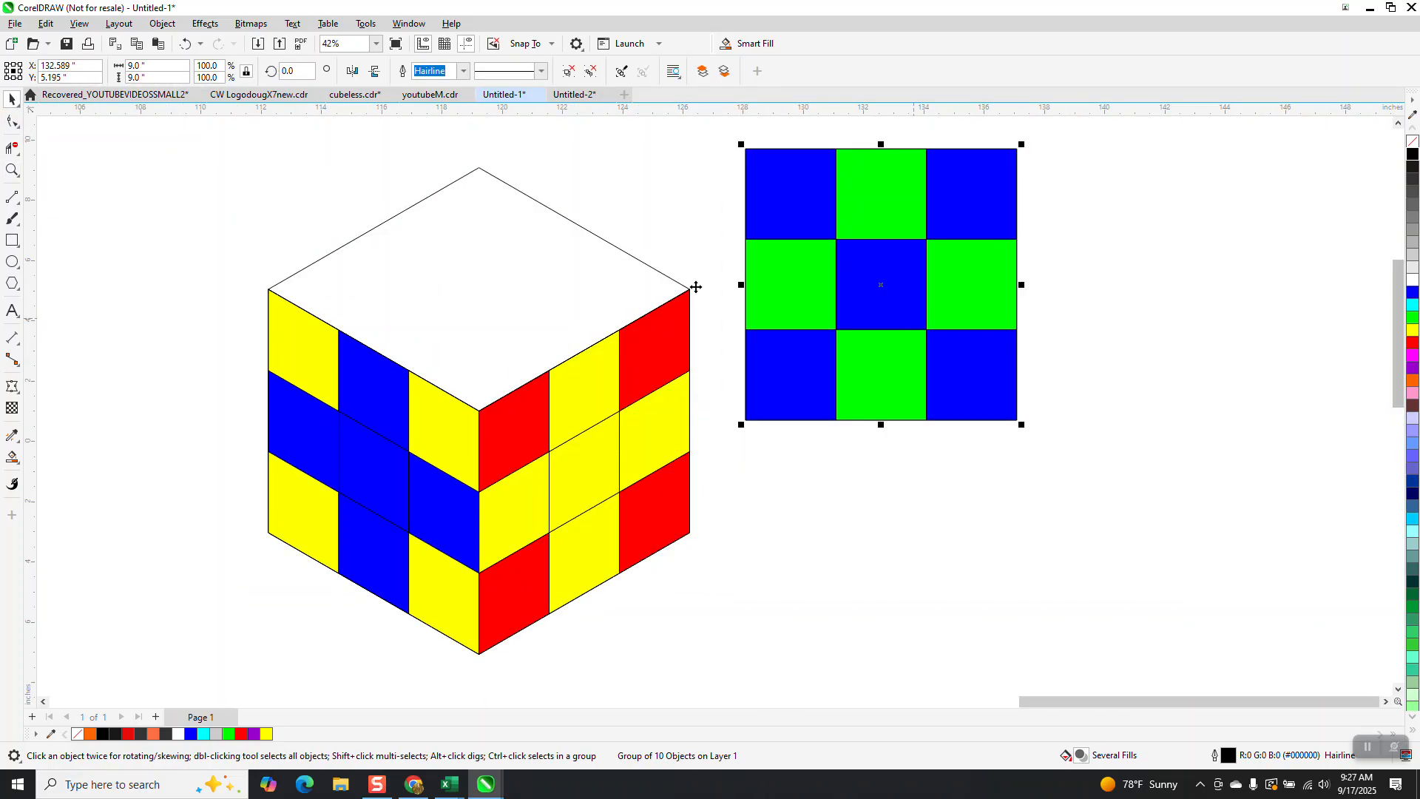
{"action": "left_click", "coordinate": [162, 24]}
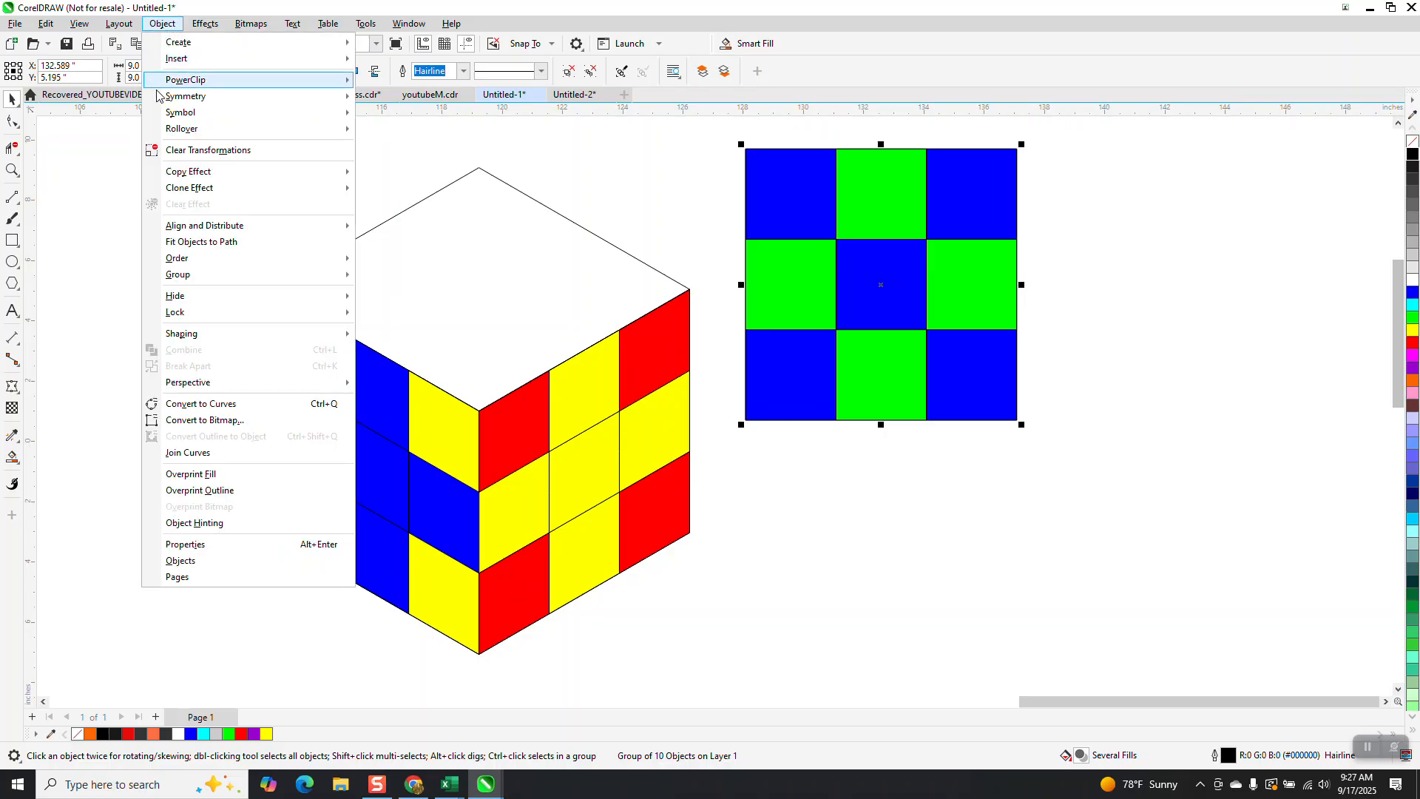
{"action": "mouse_move", "coordinate": [176, 381]}
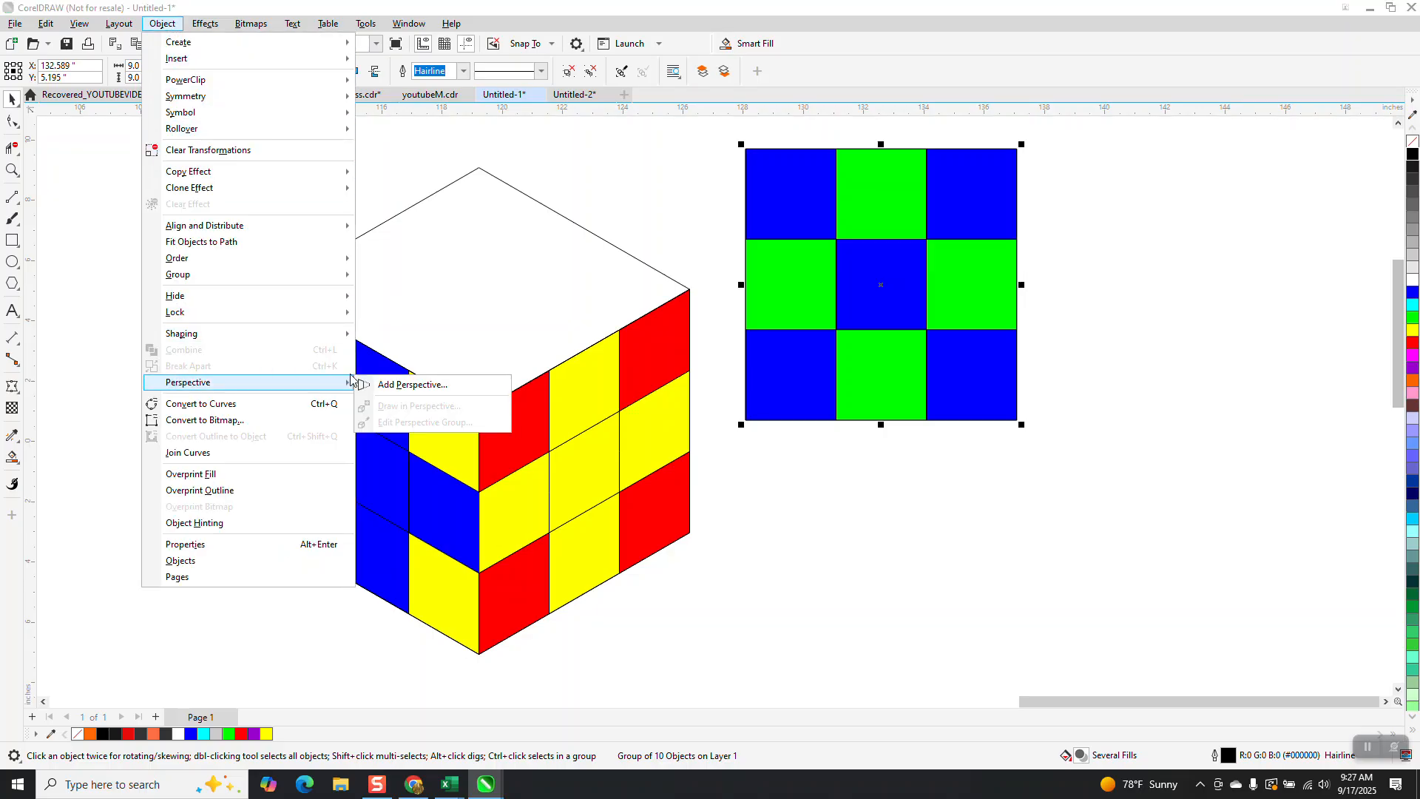
{"action": "left_click", "coordinate": [403, 385]}
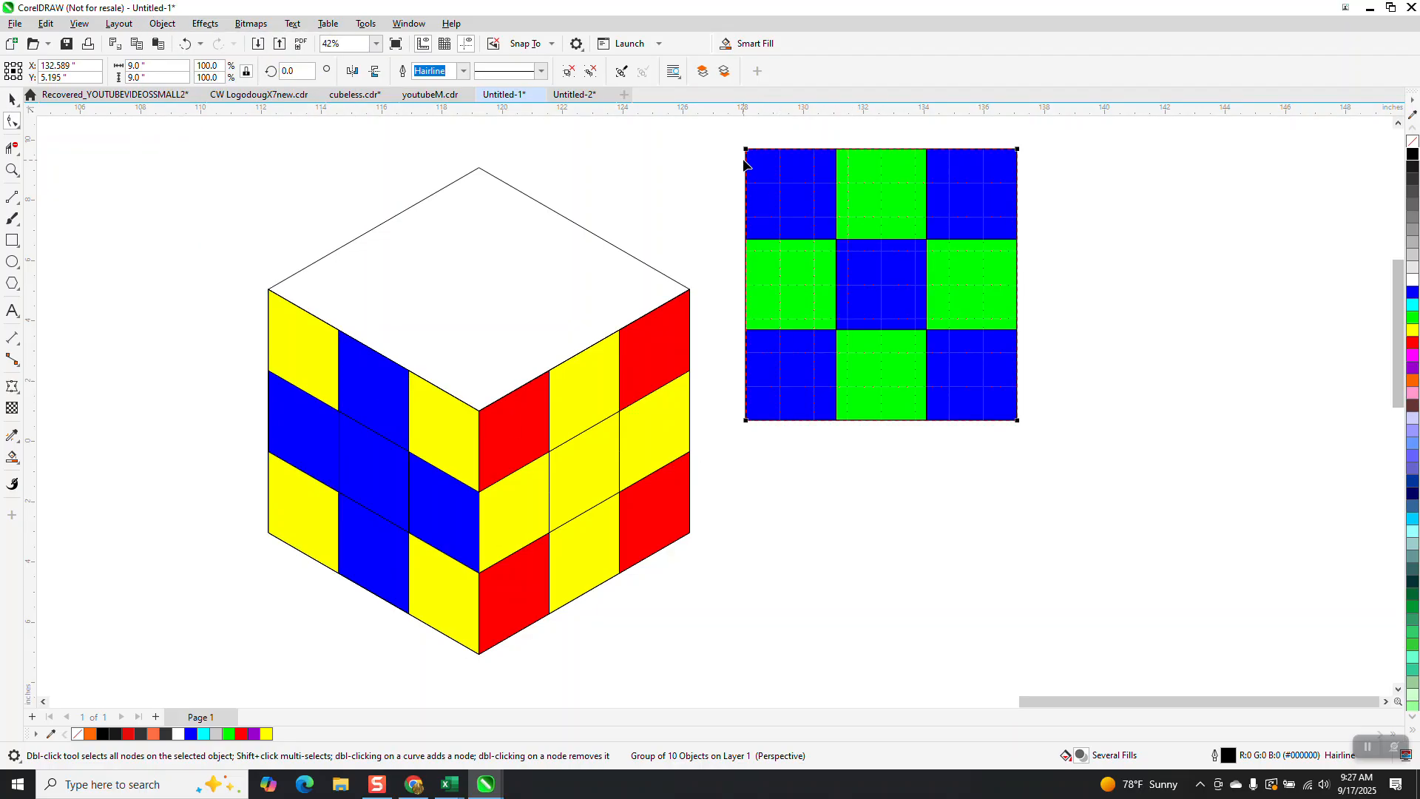
Step: Drag two of the grid's perspective corner nodes onto the cube's top face corners
{"action": "left_click_drag", "start_coordinate": [744, 149], "coordinate": [269, 290]}
{"action": "left_click_drag", "start_coordinate": [750, 421], "coordinate": [476, 409]}
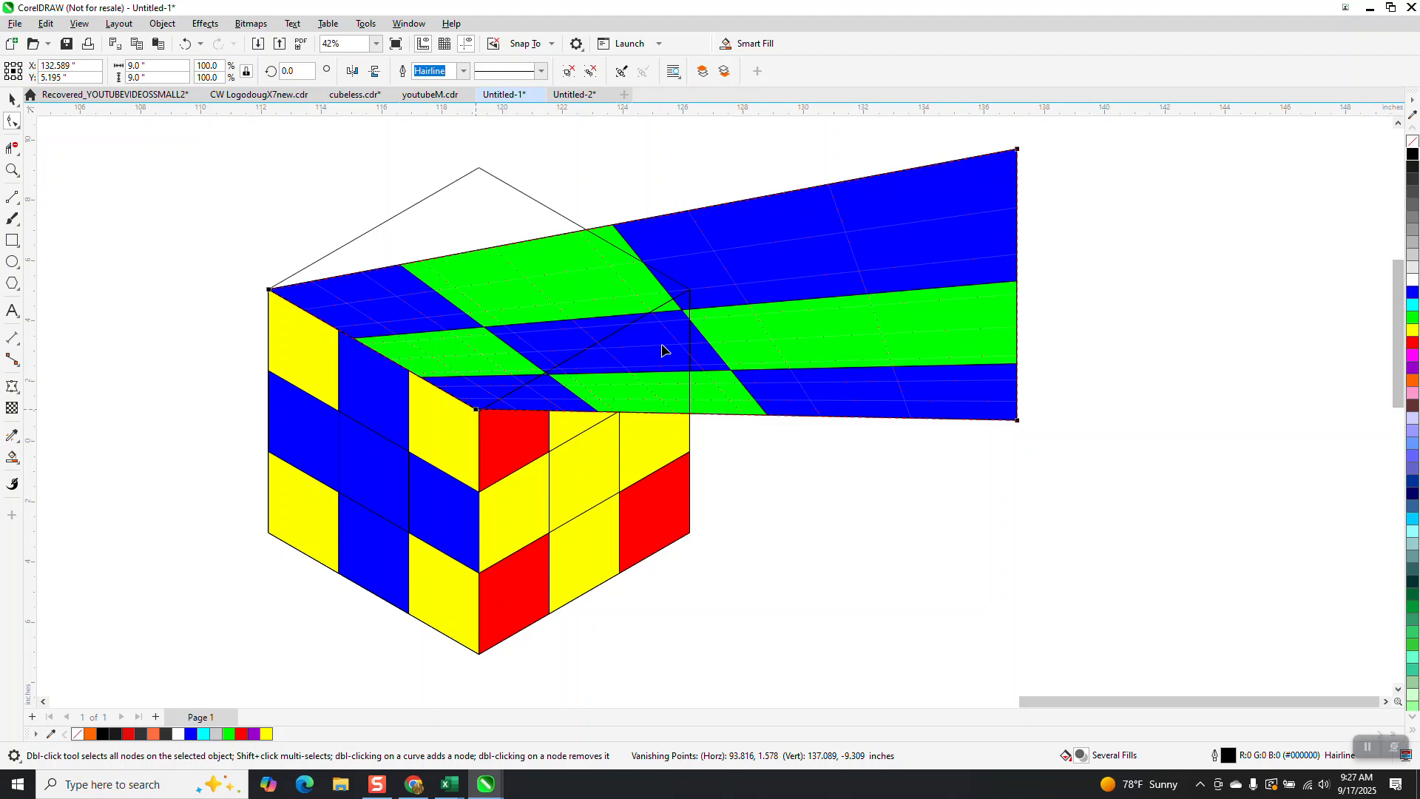
{"action": "left_click", "coordinate": [15, 174]}
{"action": "left_click_drag", "start_coordinate": [444, 347], "coordinate": [539, 468]}
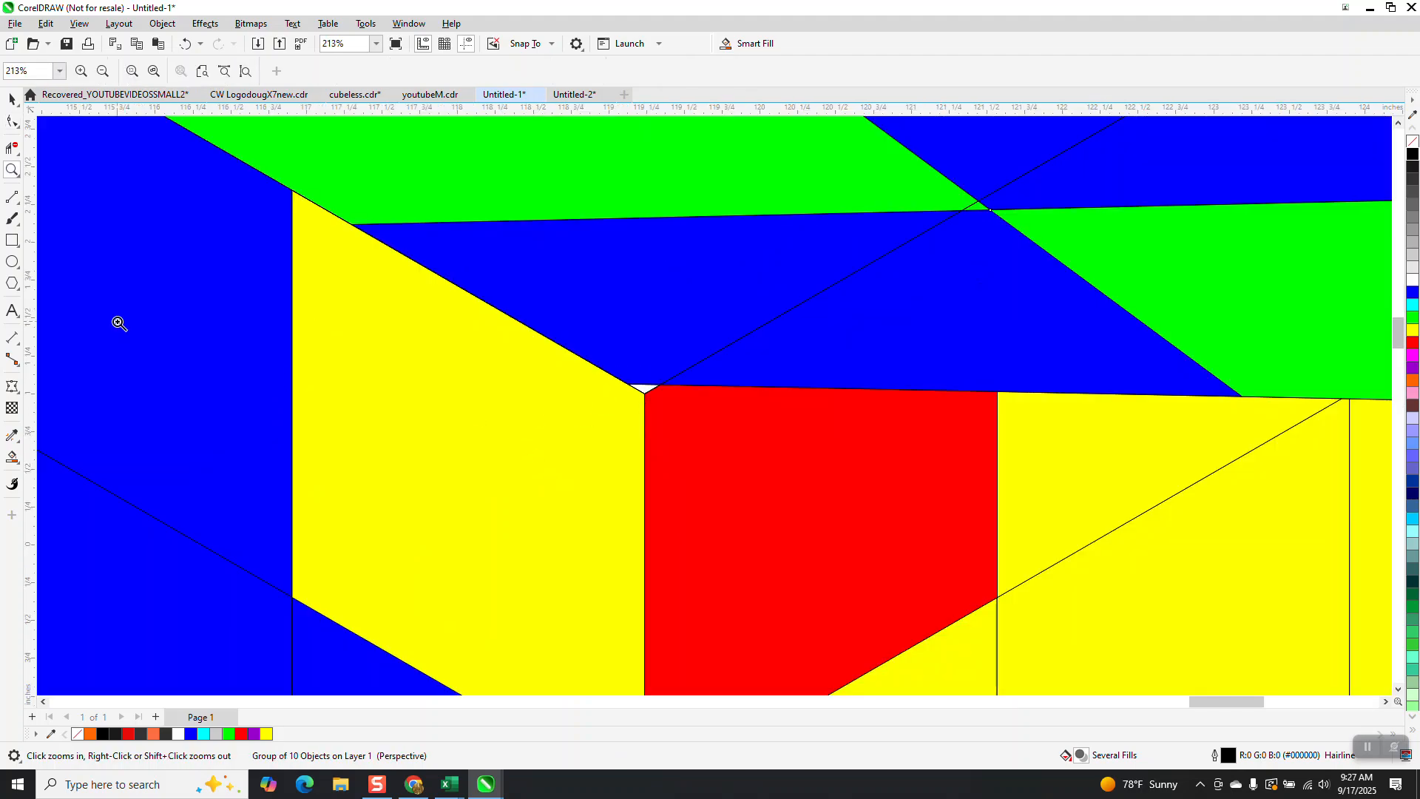
Step: Add a perspective to the cube's outline curve, then undo the last three changes
{"action": "left_click", "coordinate": [13, 99]}
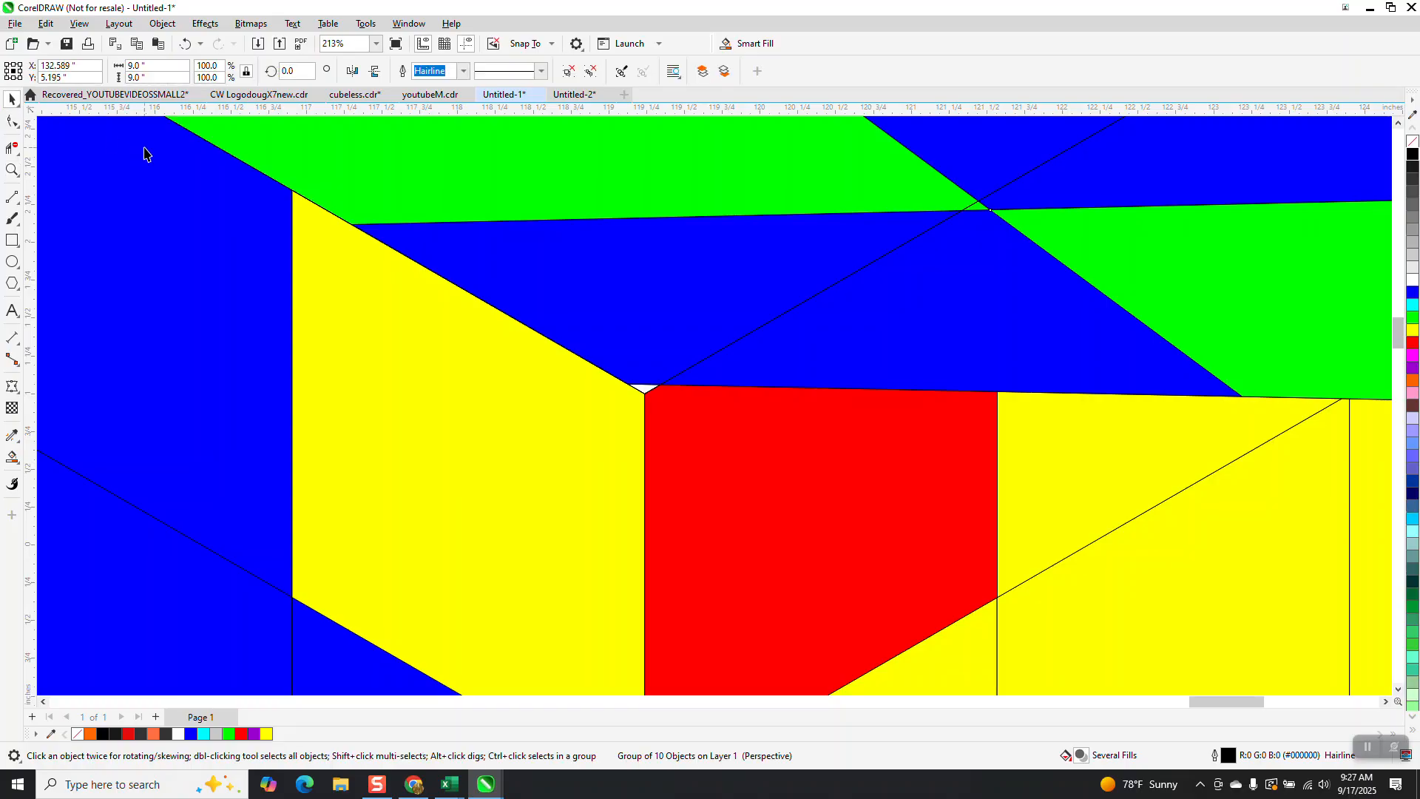
{"action": "left_click", "coordinate": [163, 23]}
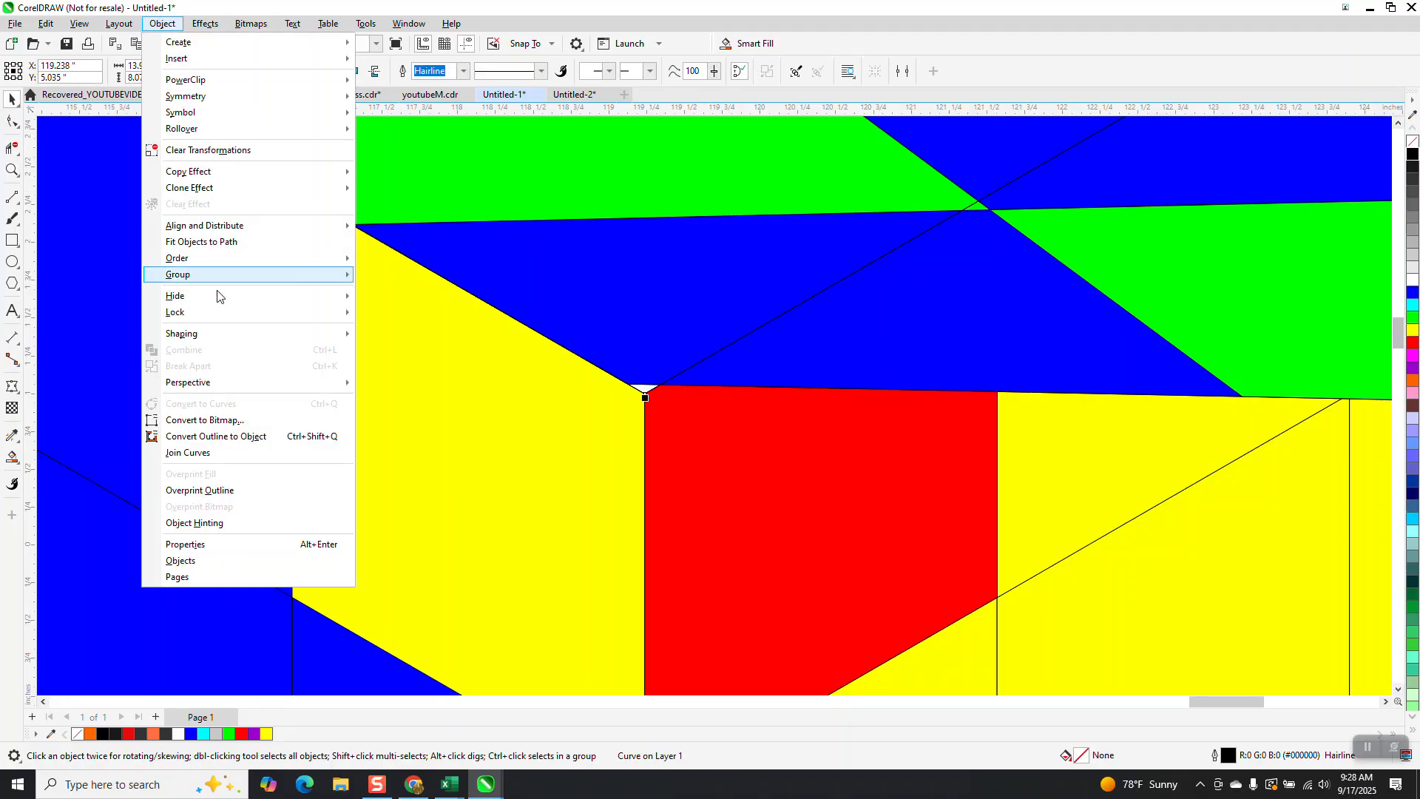
{"action": "mouse_move", "coordinate": [211, 382]}
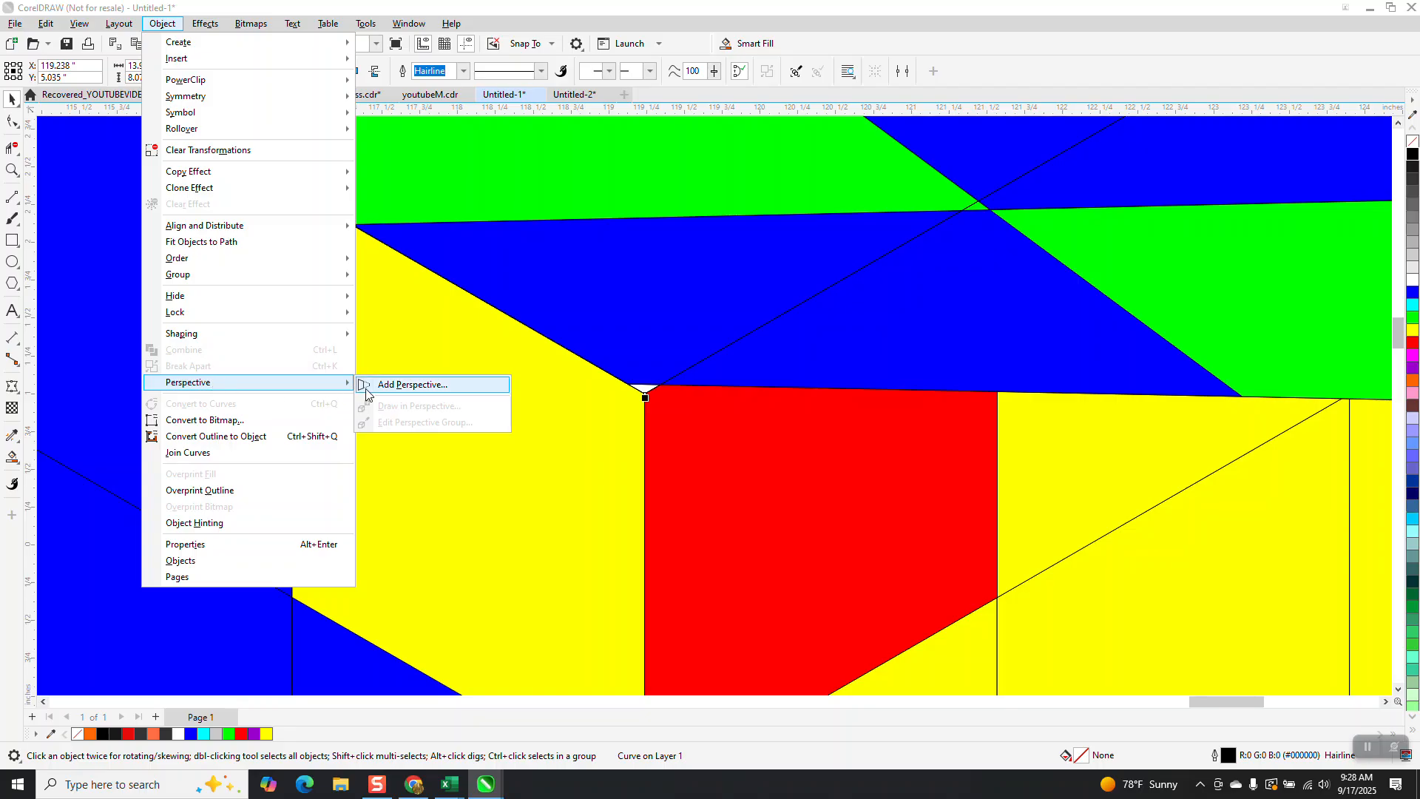
{"action": "left_click", "coordinate": [403, 384]}
{"action": "scroll", "coordinate": [475, 386], "scroll_direction": "down", "scroll_amount": 2}
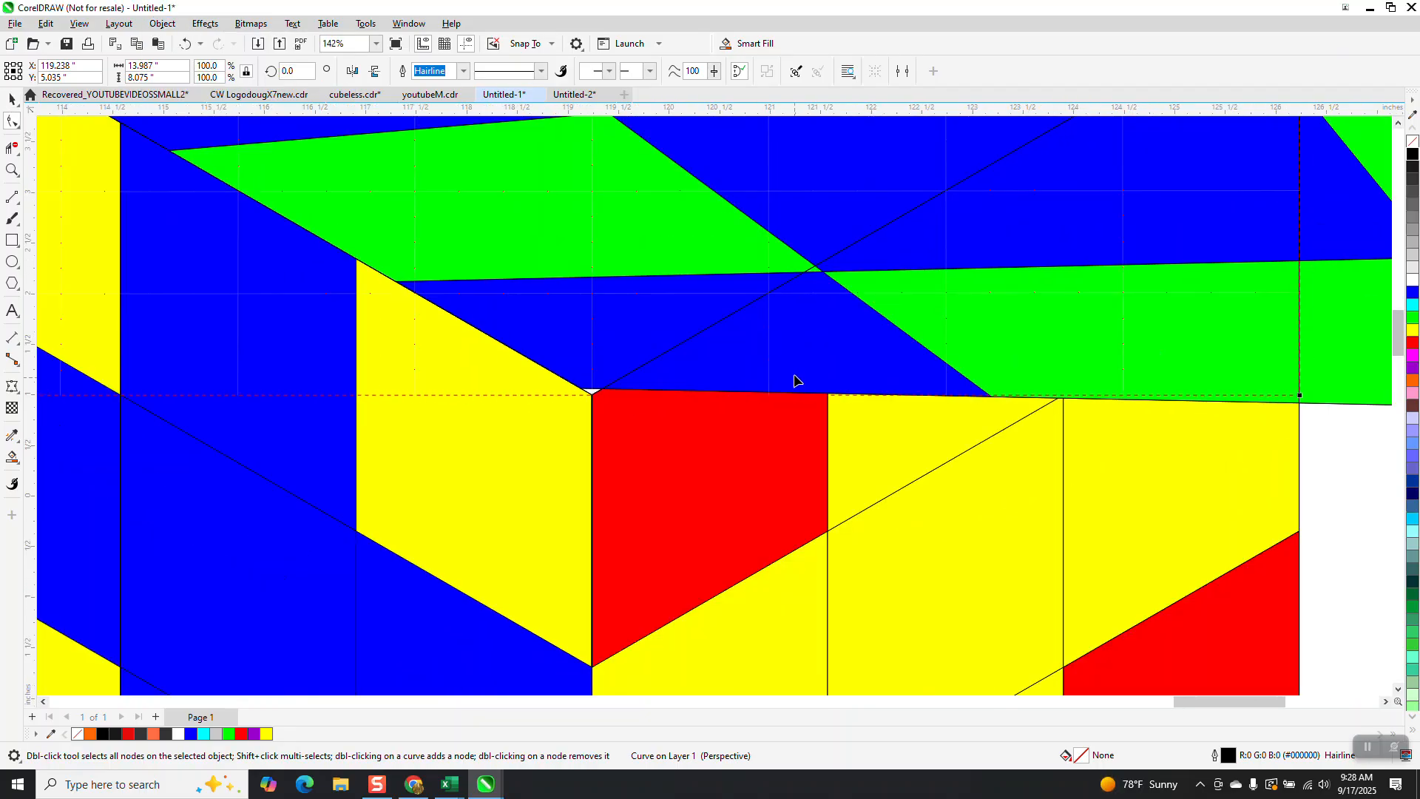
{"action": "scroll", "coordinate": [712, 384], "scroll_direction": "down", "scroll_amount": 3}
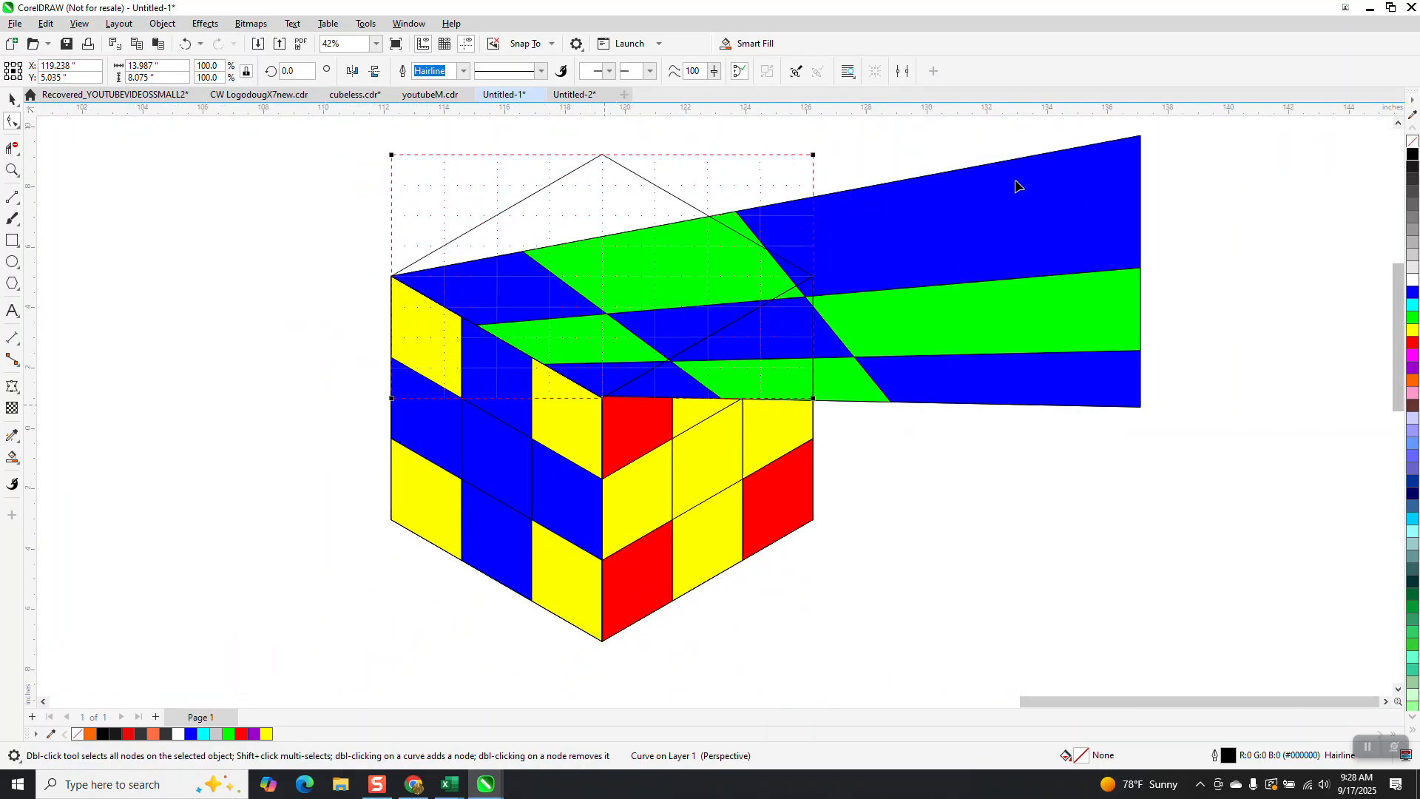
{"action": "left_click", "coordinate": [975, 271]}
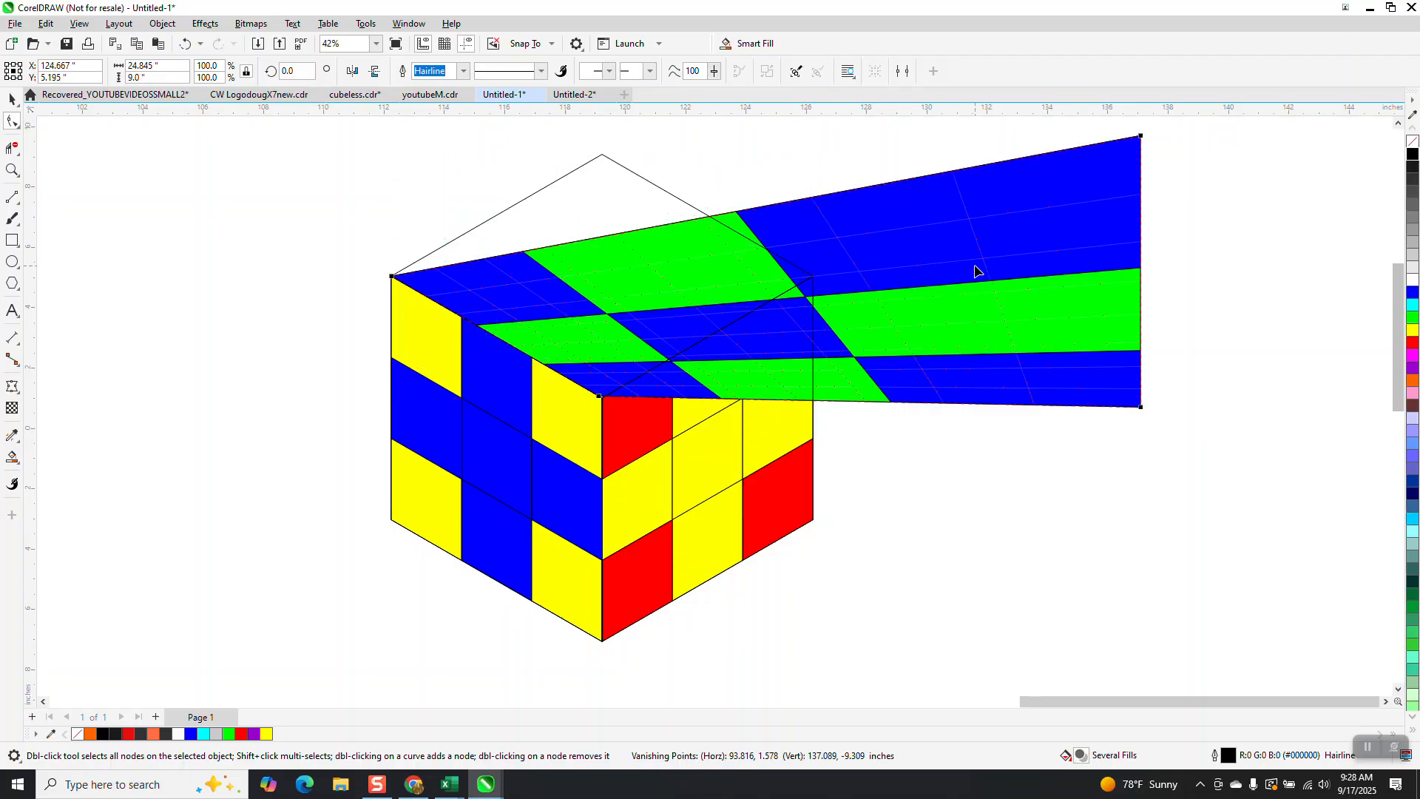
{"action": "left_click", "coordinate": [185, 45]}
{"action": "left_click", "coordinate": [186, 45]}
{"action": "left_click", "coordinate": [188, 45]}
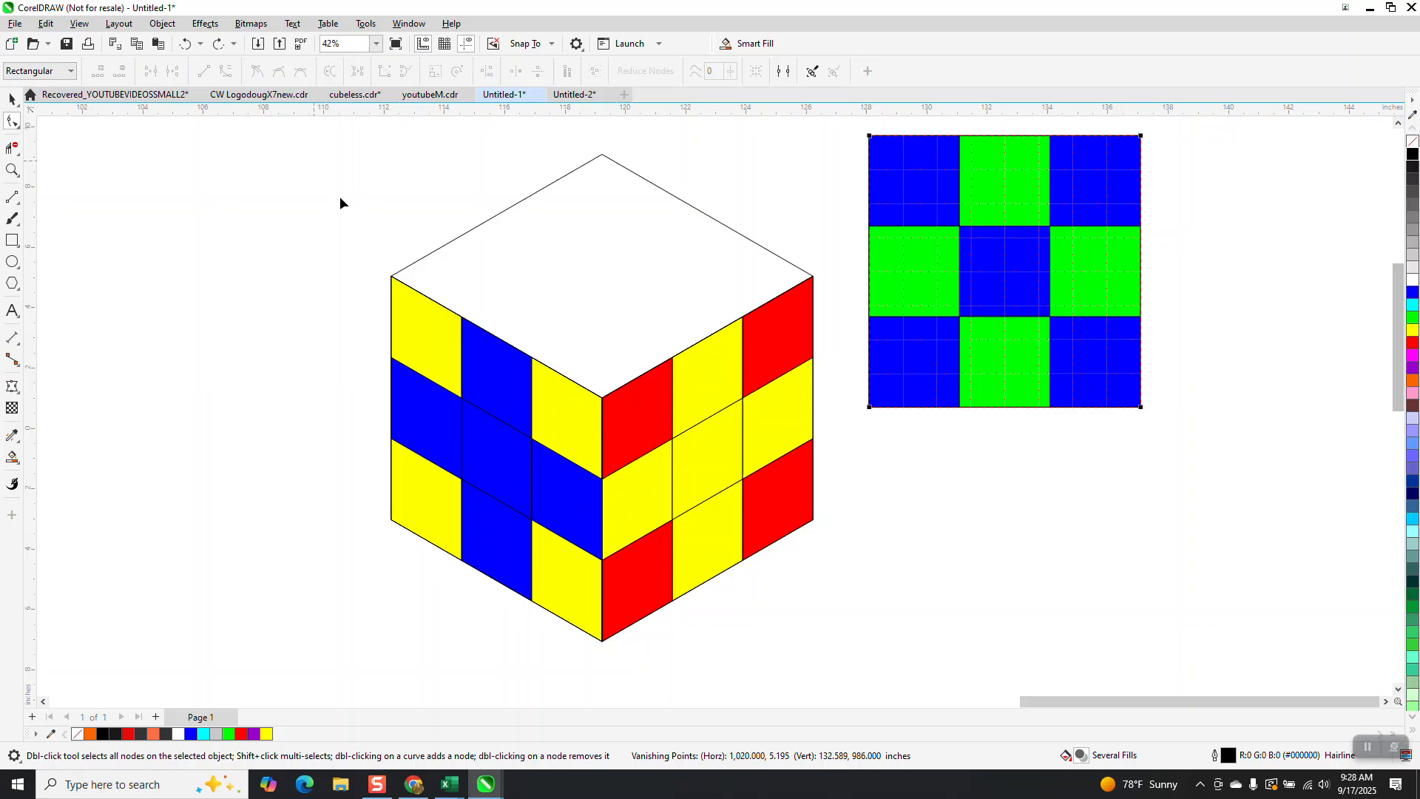
Step: Move the blue and green grid over the cube's top face and add a perspective to it again
{"action": "scroll", "coordinate": [392, 255], "scroll_direction": "down", "scroll_amount": 1}
{"action": "left_click", "coordinate": [12, 98]}
{"action": "left_click_drag", "start_coordinate": [846, 253], "coordinate": [692, 265]}
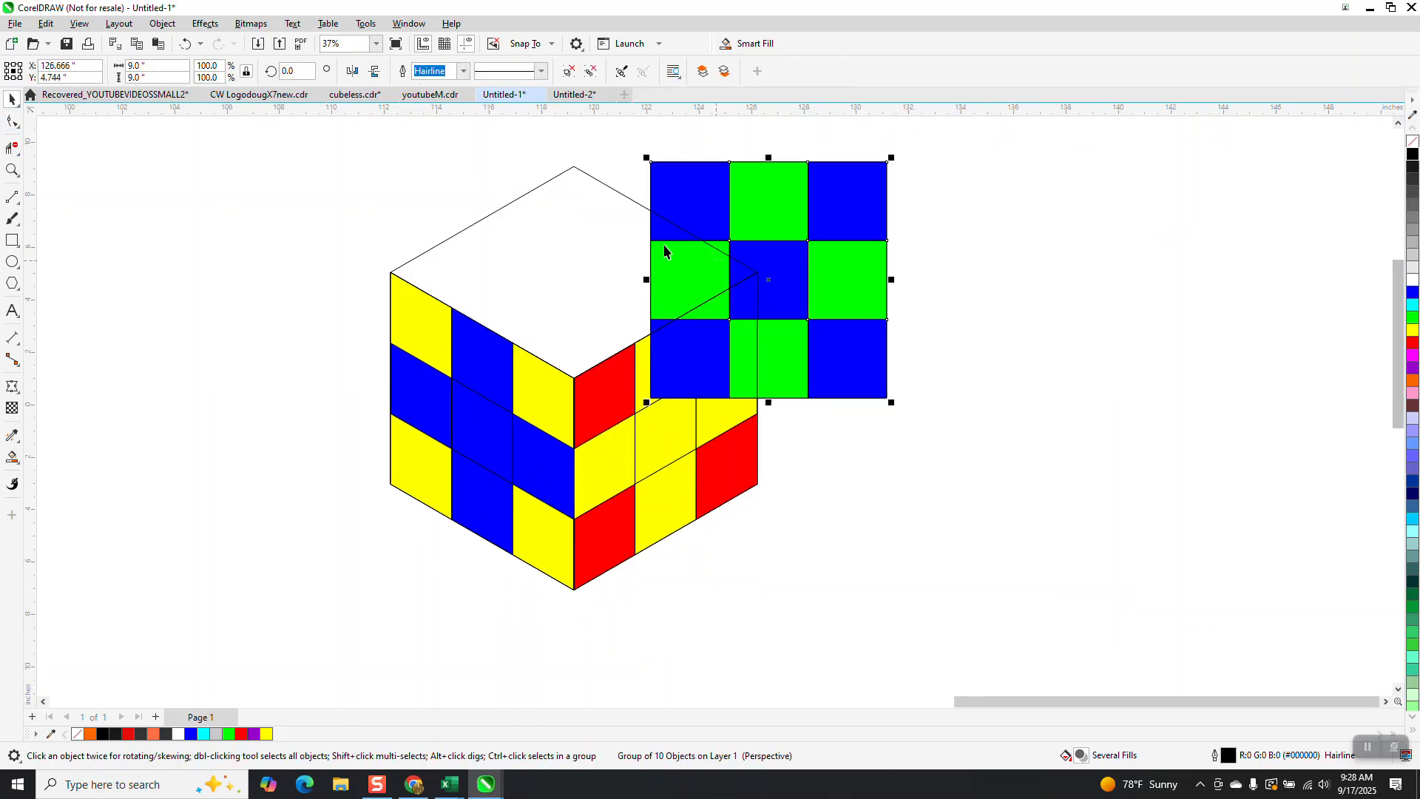
{"action": "left_click", "coordinate": [163, 23]}
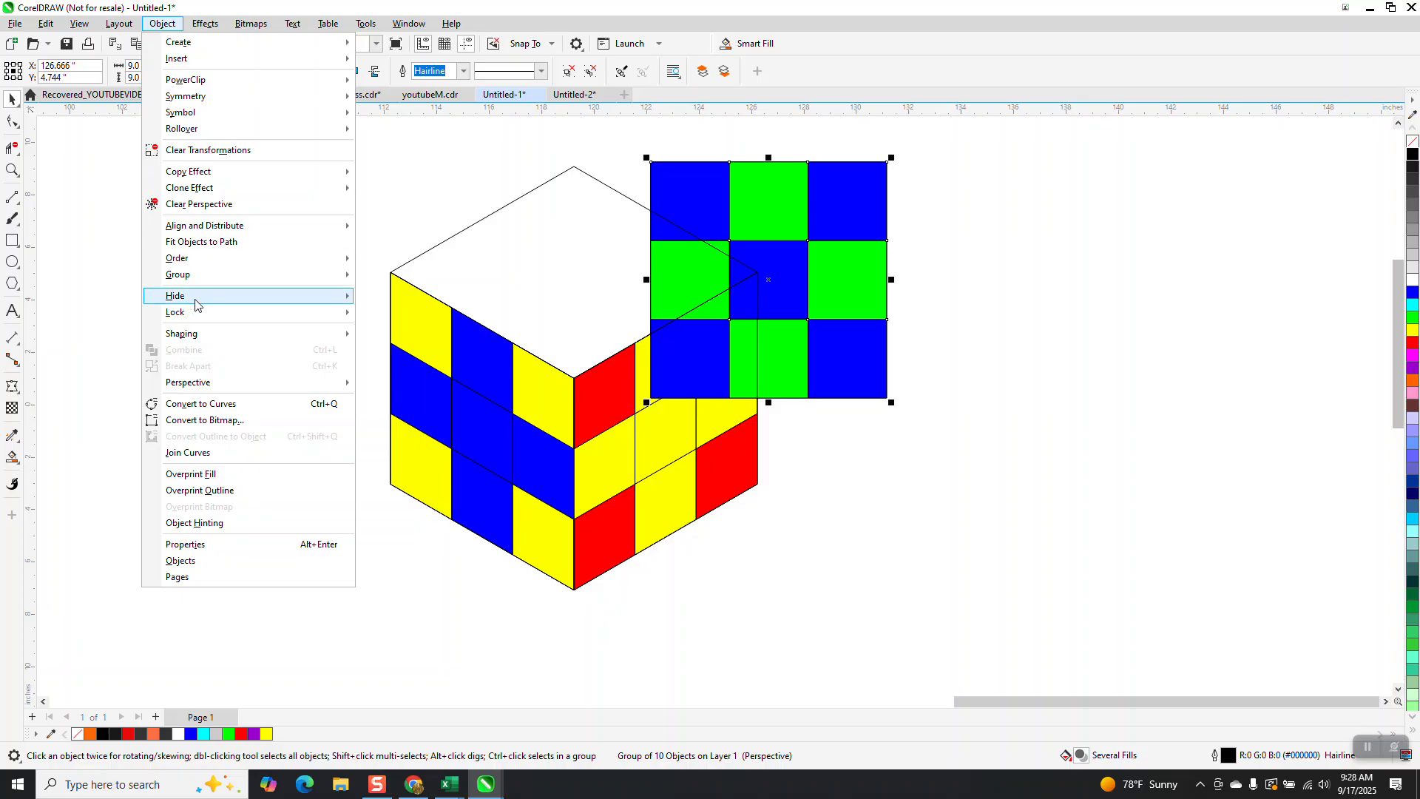
{"action": "mouse_move", "coordinate": [200, 382]}
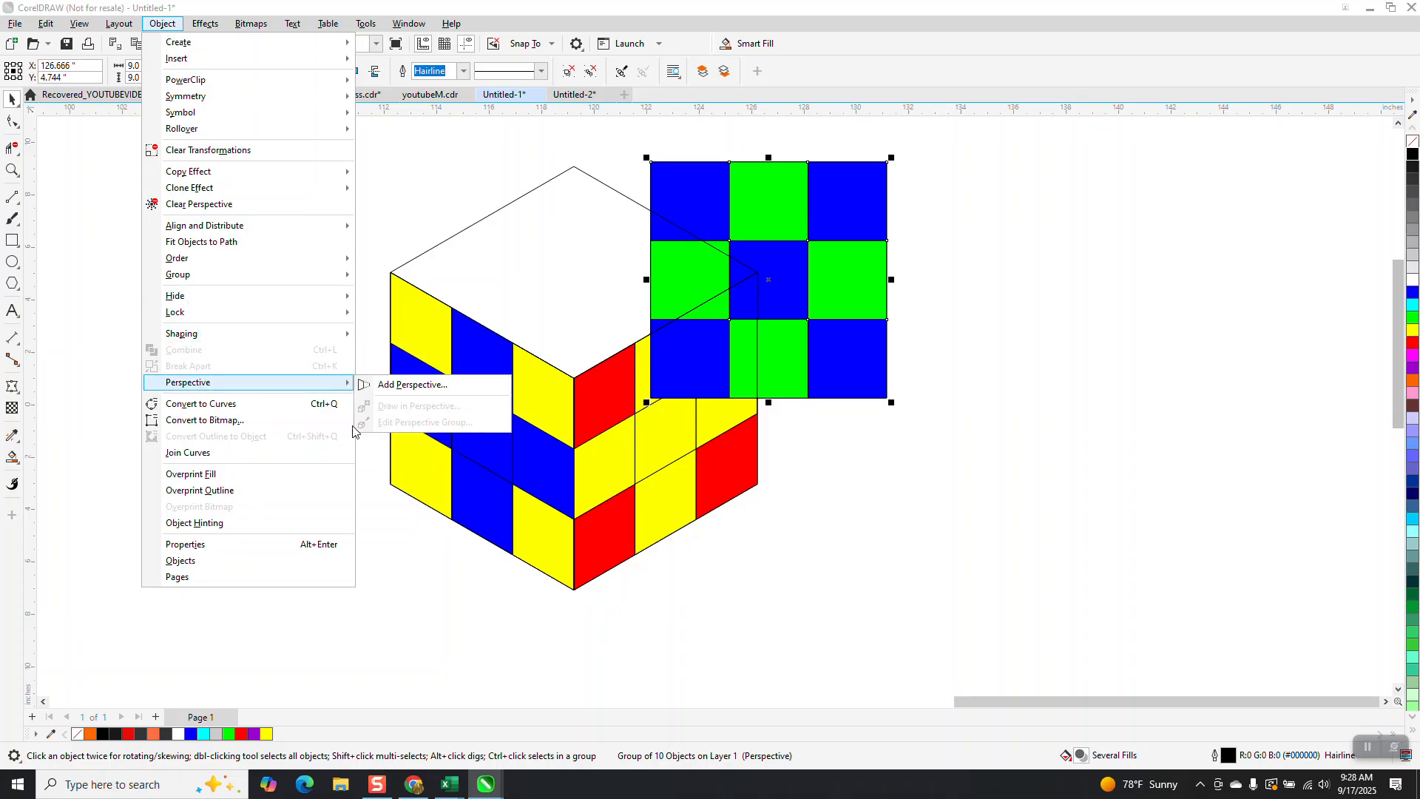
{"action": "left_click", "coordinate": [401, 386]}
Step: Drag the grid's four perspective corner nodes onto the four corners of the cube's top face
{"action": "left_click_drag", "start_coordinate": [651, 398], "coordinate": [575, 378]}
{"action": "left_click_drag", "start_coordinate": [651, 166], "coordinate": [390, 272]}
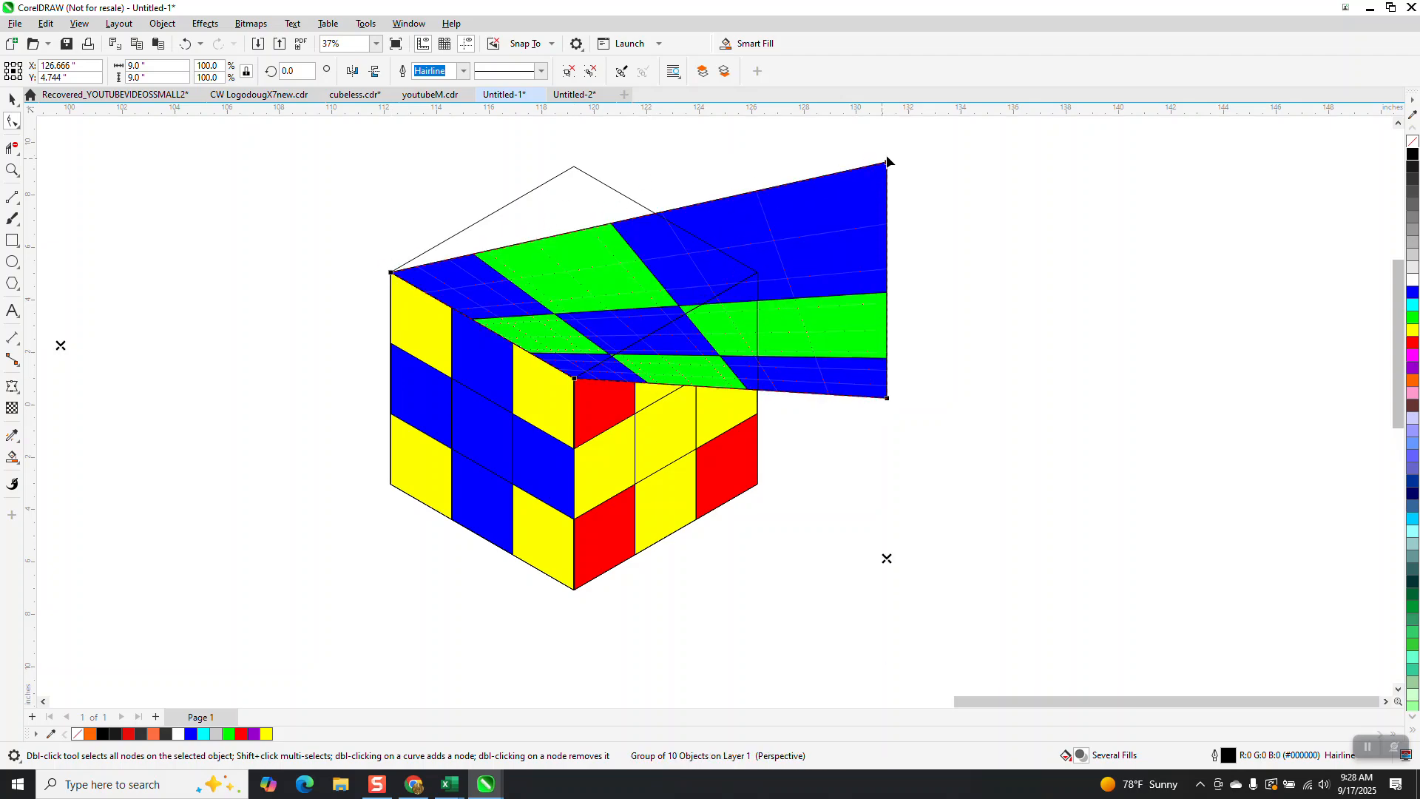
{"action": "left_click_drag", "start_coordinate": [888, 161], "coordinate": [575, 169]}
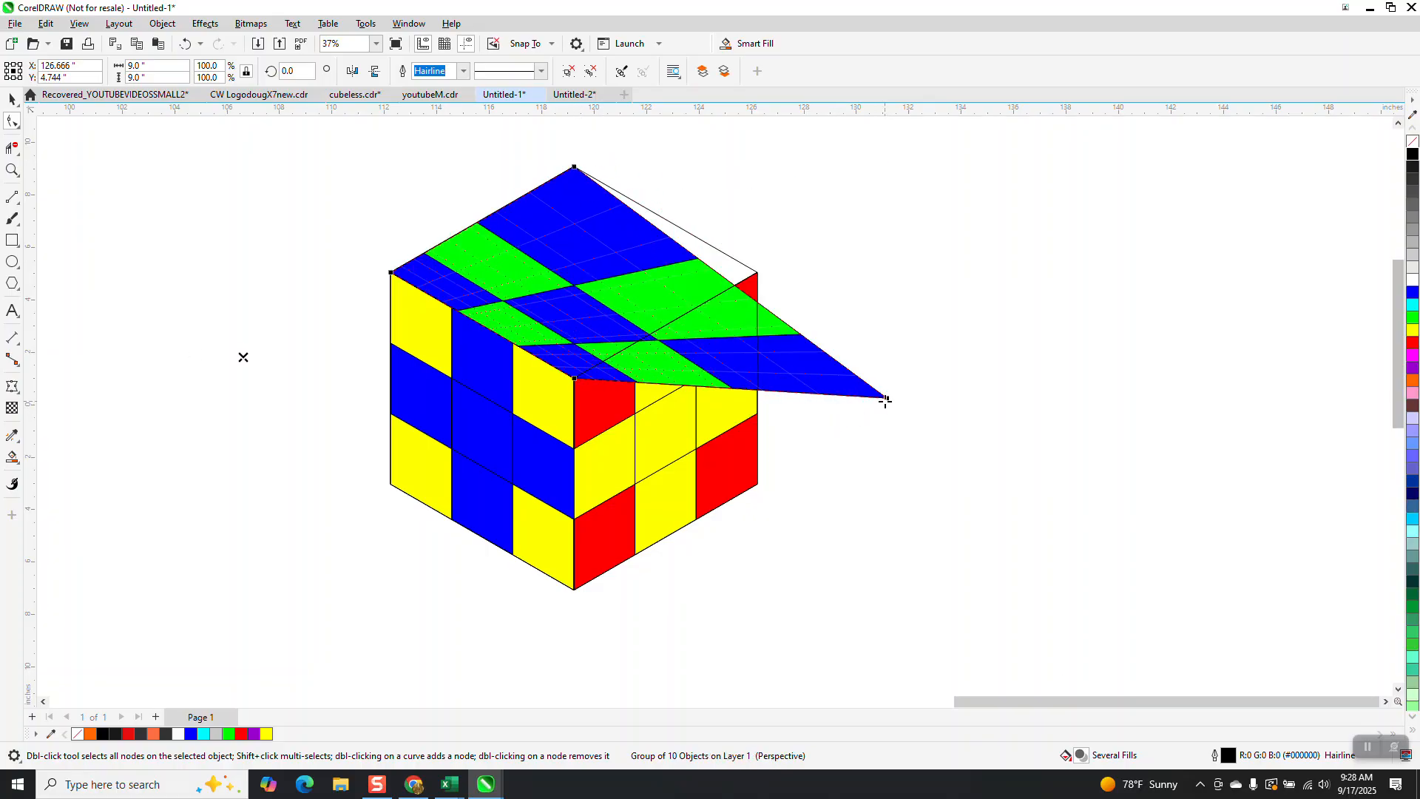
{"action": "left_click_drag", "start_coordinate": [887, 398], "coordinate": [758, 273]}
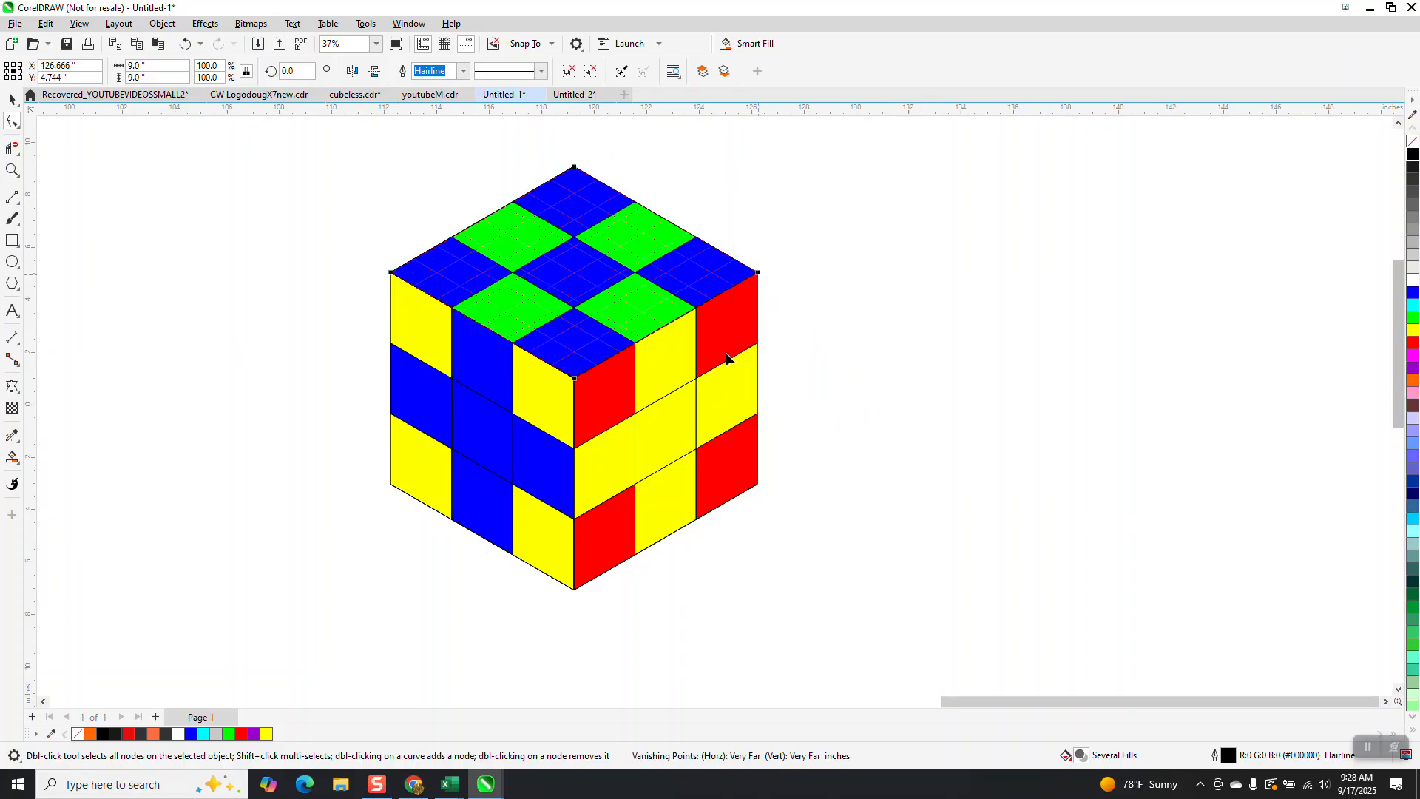
Step: Select all parts of the cube and set their outline colour to white, then back to black
{"action": "scroll", "coordinate": [313, 339], "scroll_direction": "down", "scroll_amount": 1}
{"action": "left_click", "coordinate": [12, 98]}
{"action": "scroll", "coordinate": [341, 211], "scroll_direction": "down", "scroll_amount": 1}
{"action": "left_click_drag", "start_coordinate": [286, 139], "coordinate": [659, 534]}
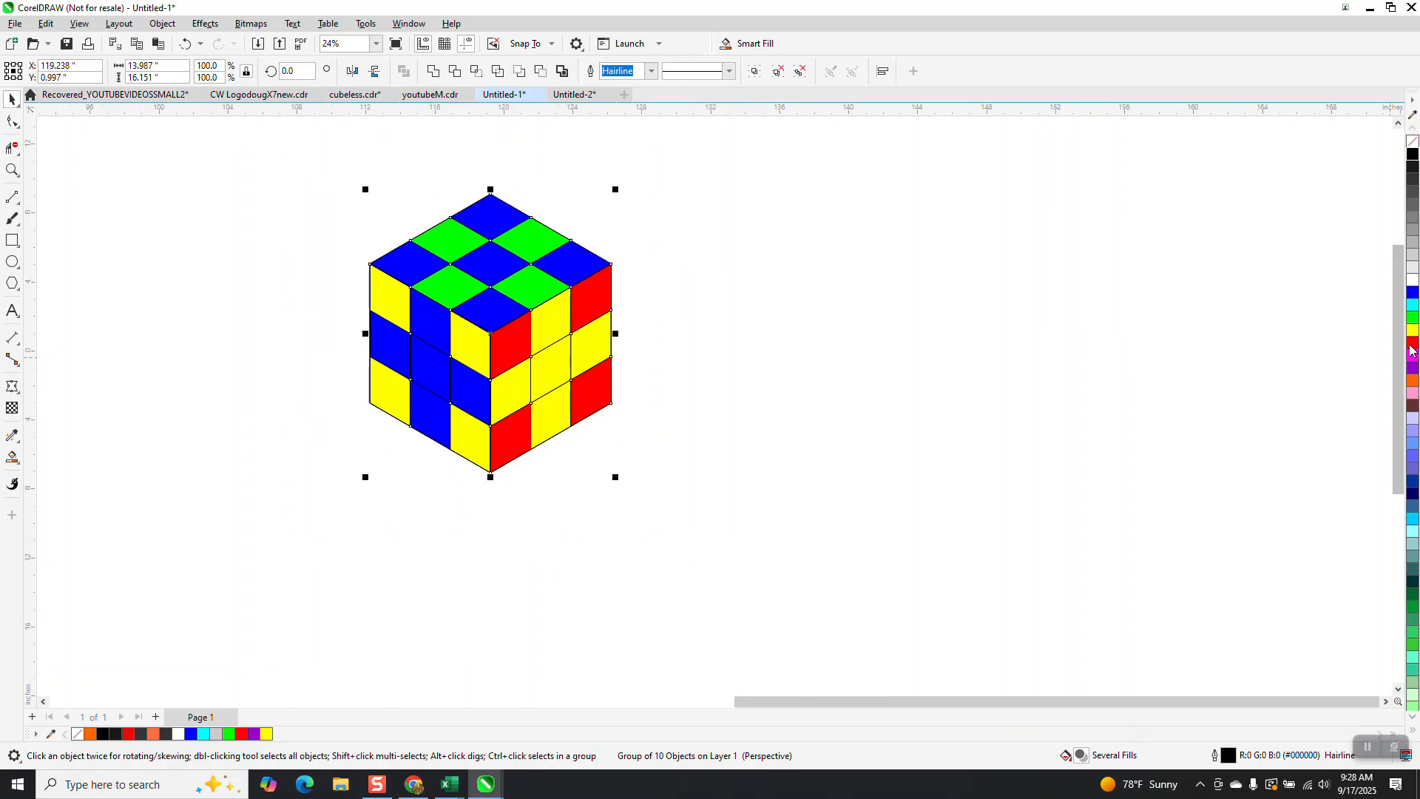
{"action": "right_click", "coordinate": [1413, 282]}
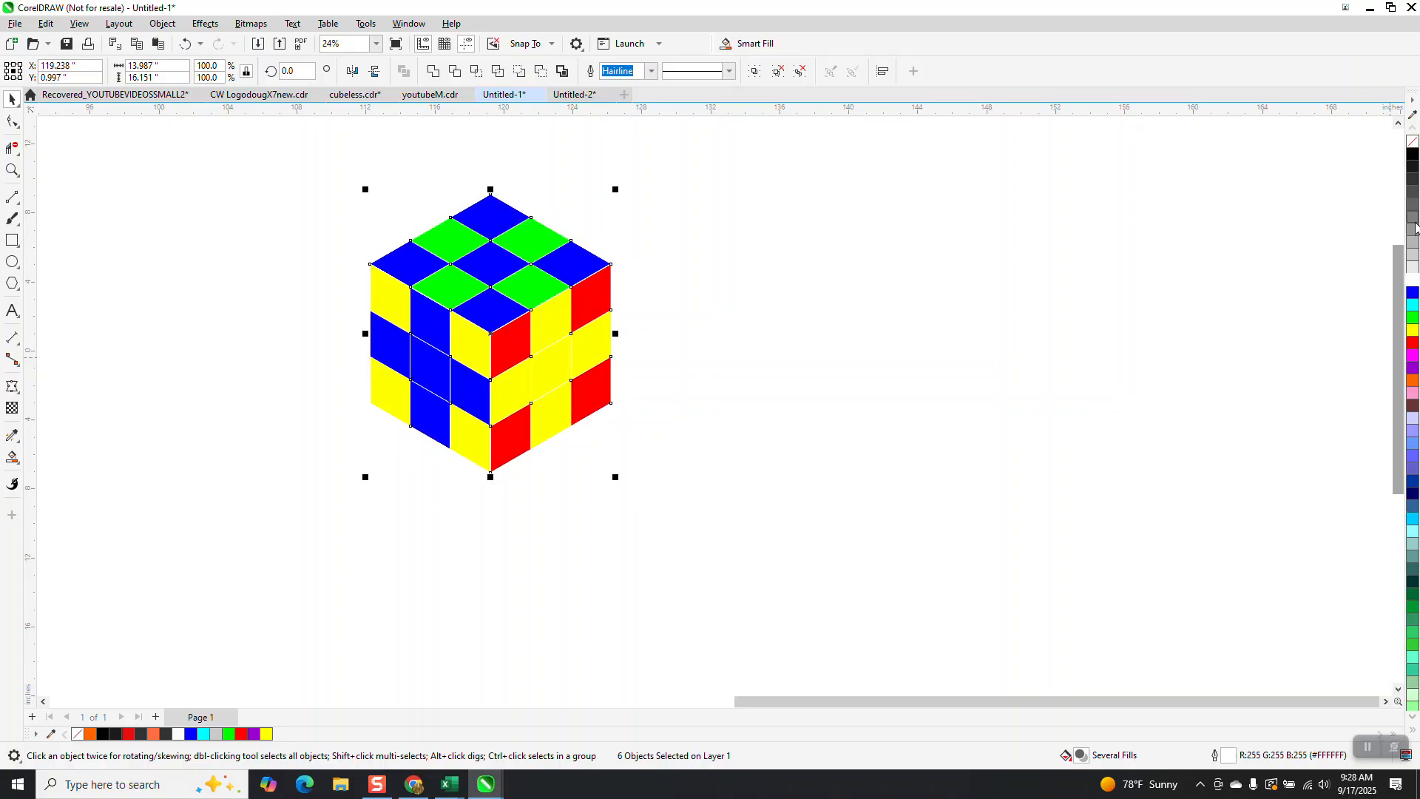
{"action": "right_click", "coordinate": [1412, 160]}
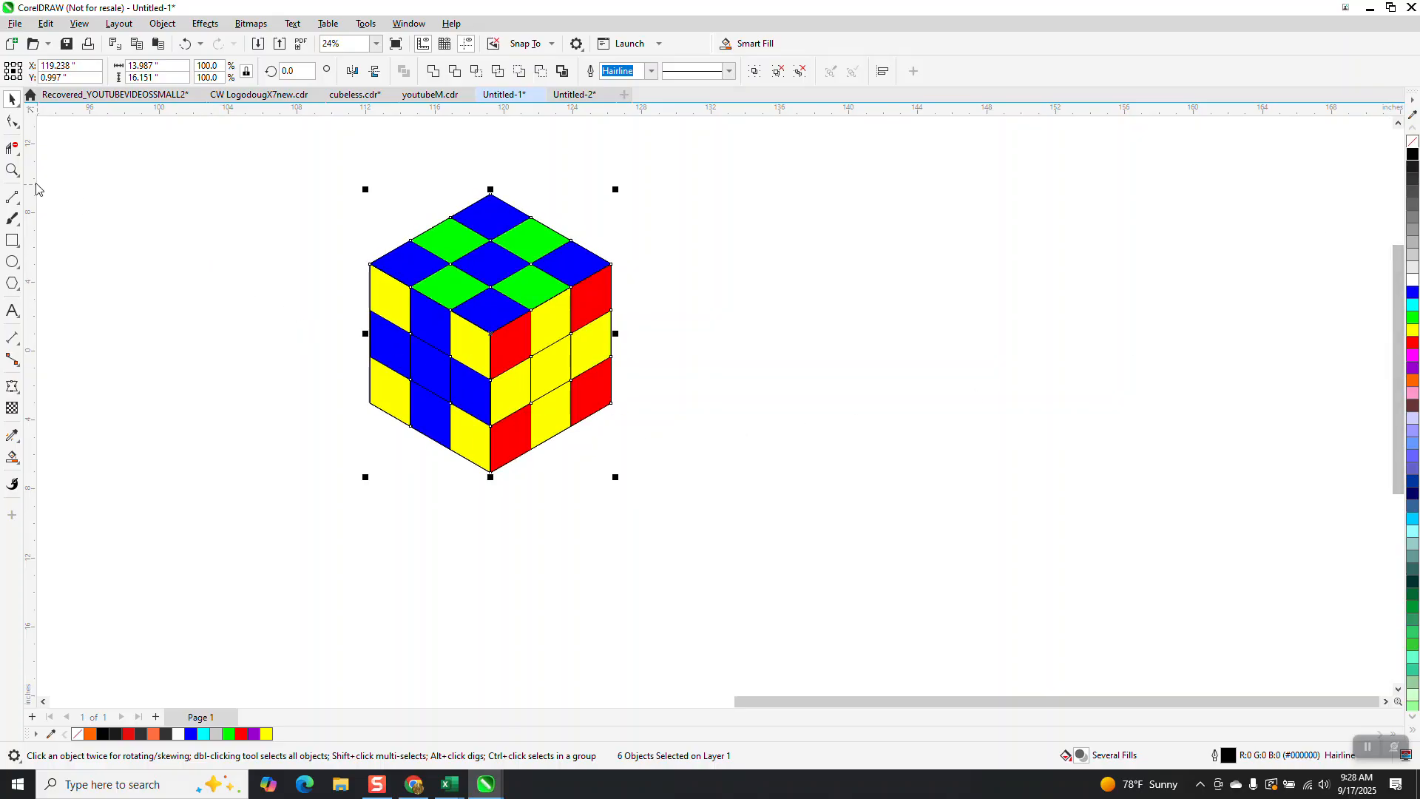
Step: Zoom in and out to inspect the finished cube and the reference cube design nearby
{"action": "left_click", "coordinate": [12, 170]}
{"action": "left_click", "coordinate": [406, 383]}
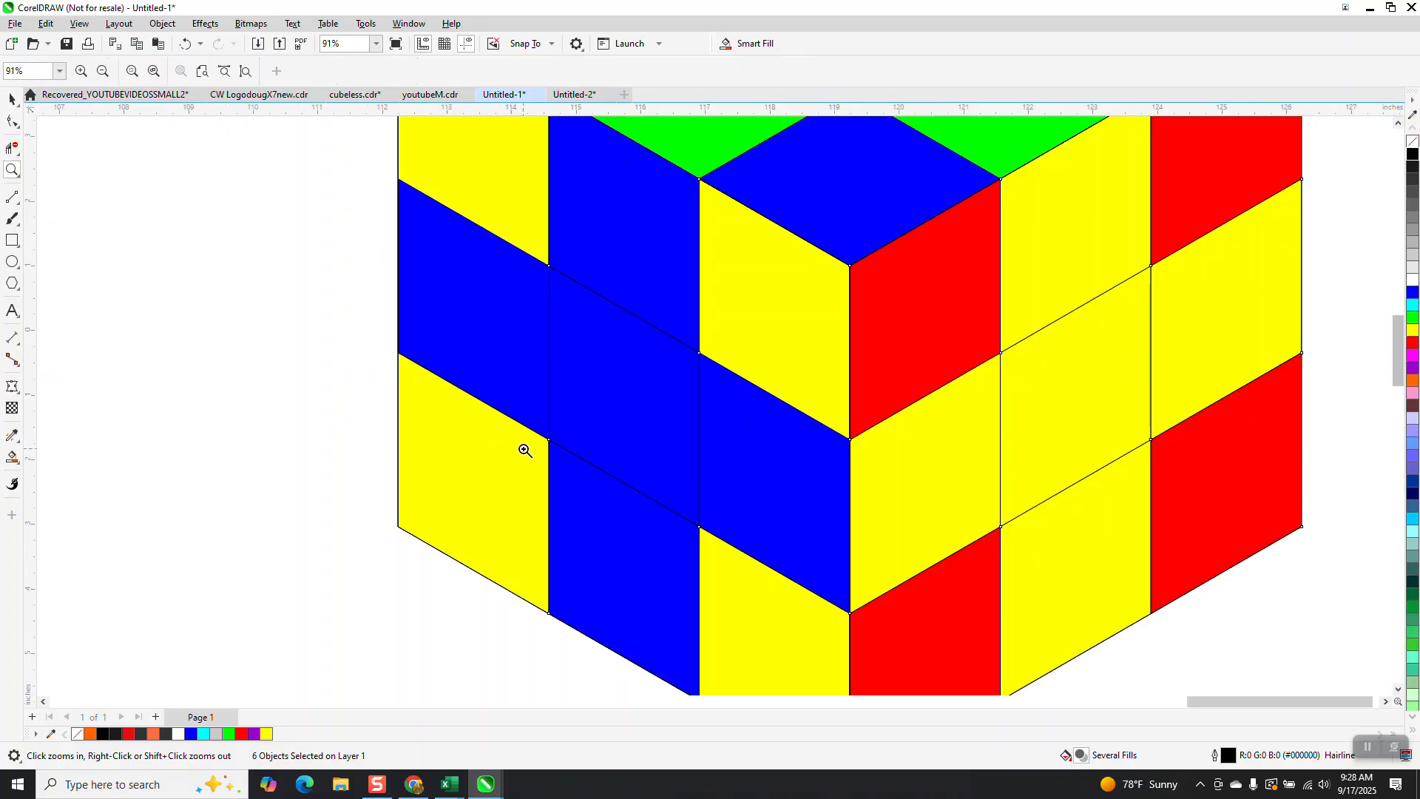
{"action": "right_click", "coordinate": [525, 448]}
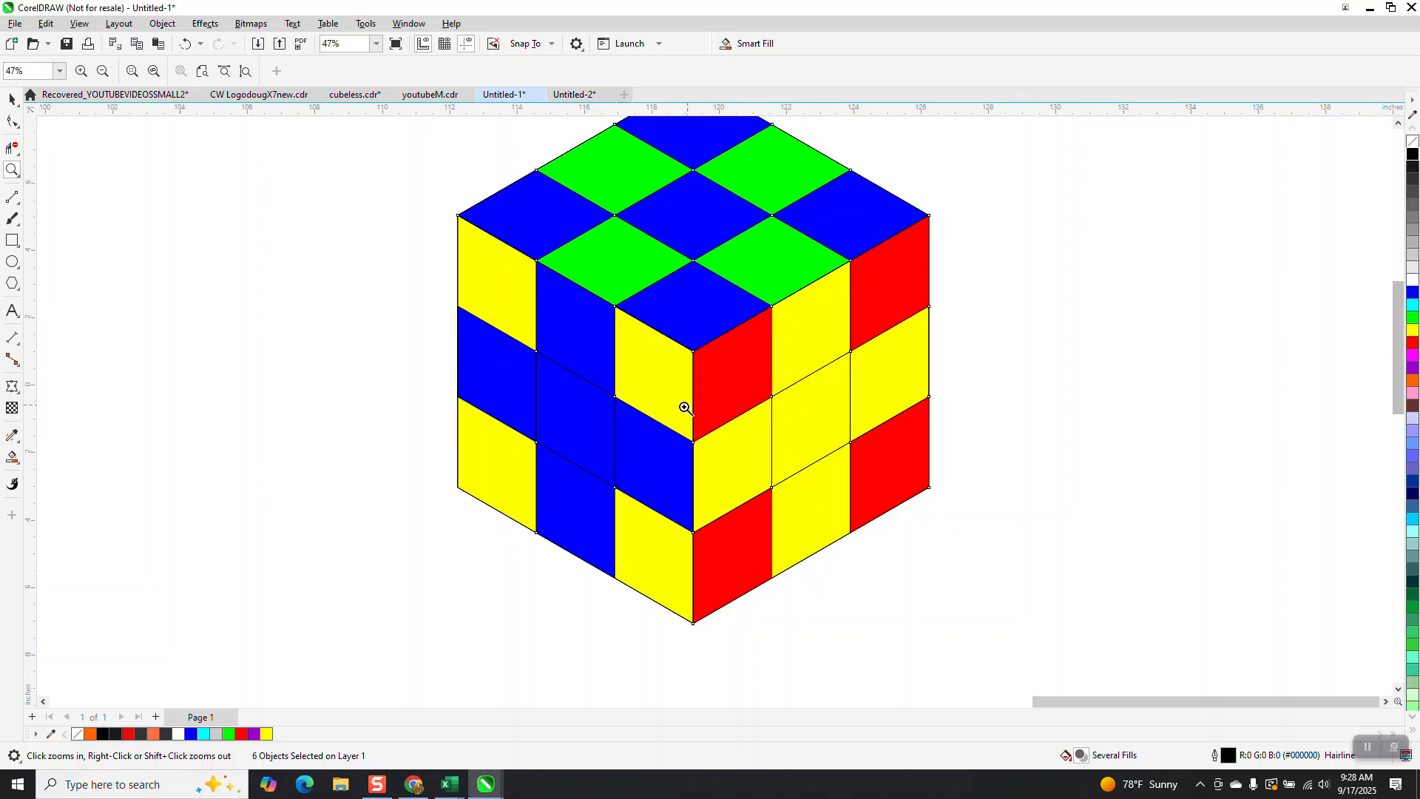
{"action": "scroll", "coordinate": [669, 415], "scroll_direction": "down", "scroll_amount": 3}
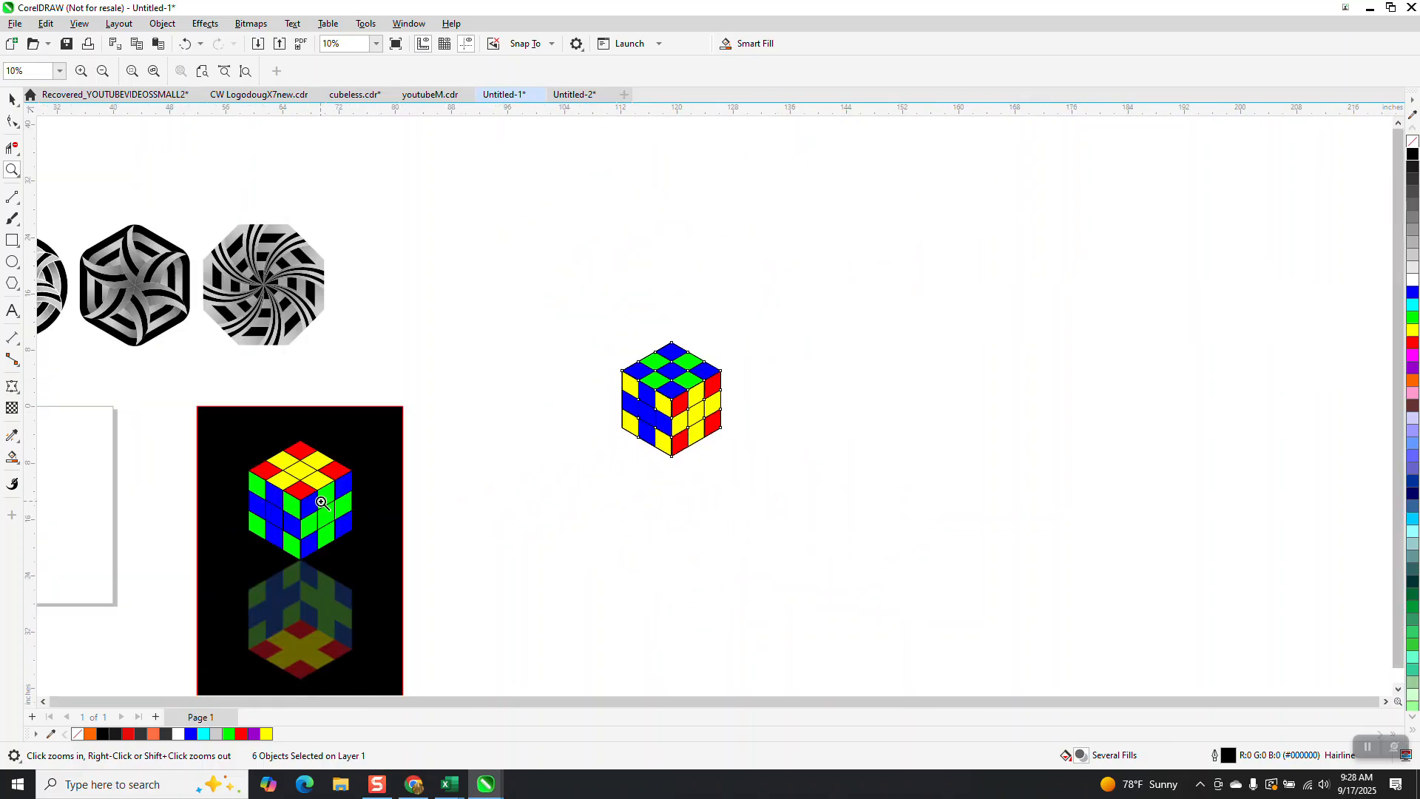
{"action": "scroll", "coordinate": [321, 499], "scroll_direction": "down", "scroll_amount": 1}
{"action": "left_click_drag", "start_coordinate": [291, 464], "coordinate": [406, 616]}
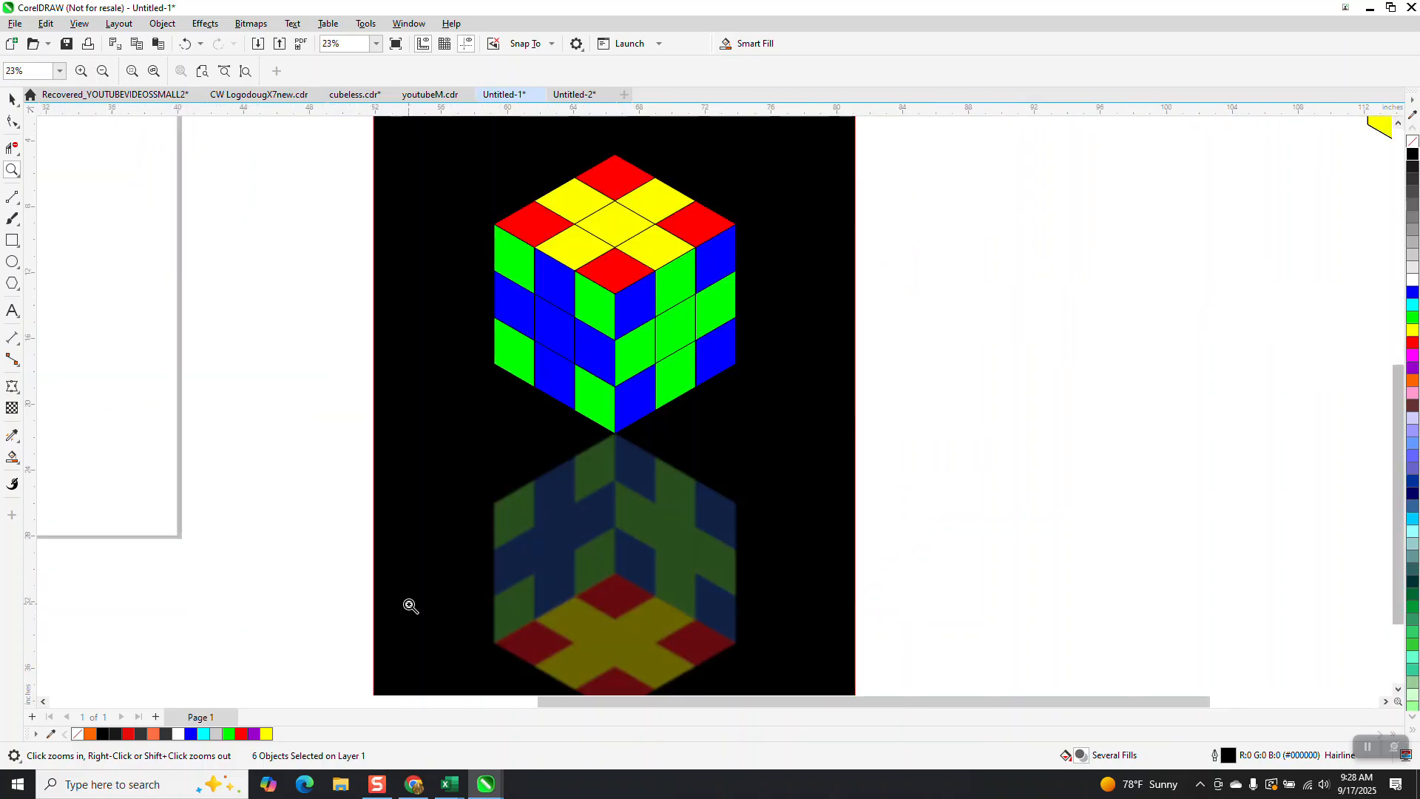